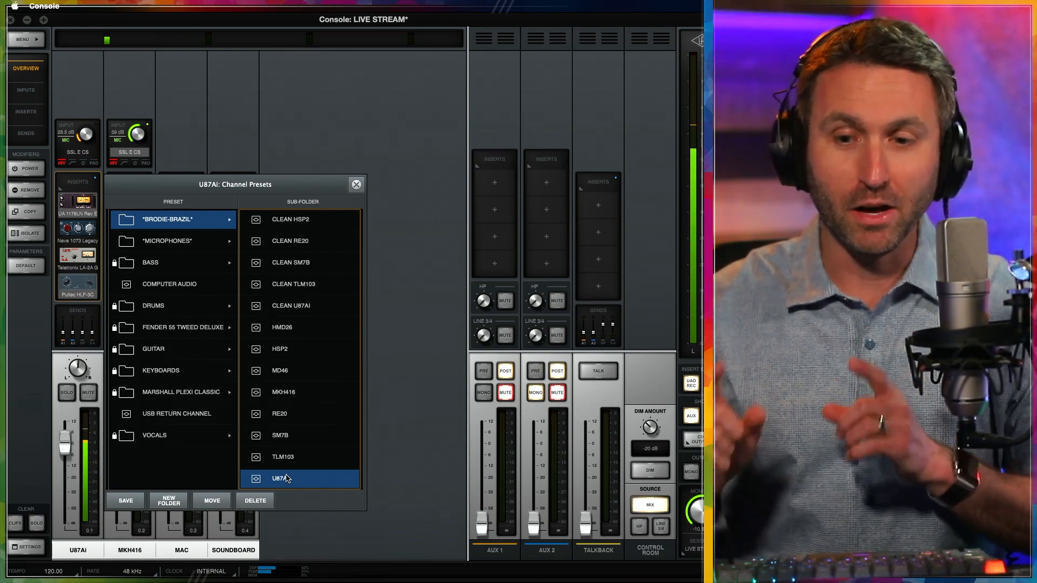
Step: Load the CLEAN U87AI channel preset onto the U87Ai channel in Console
{"action": "key", "text": "super+Tab"}
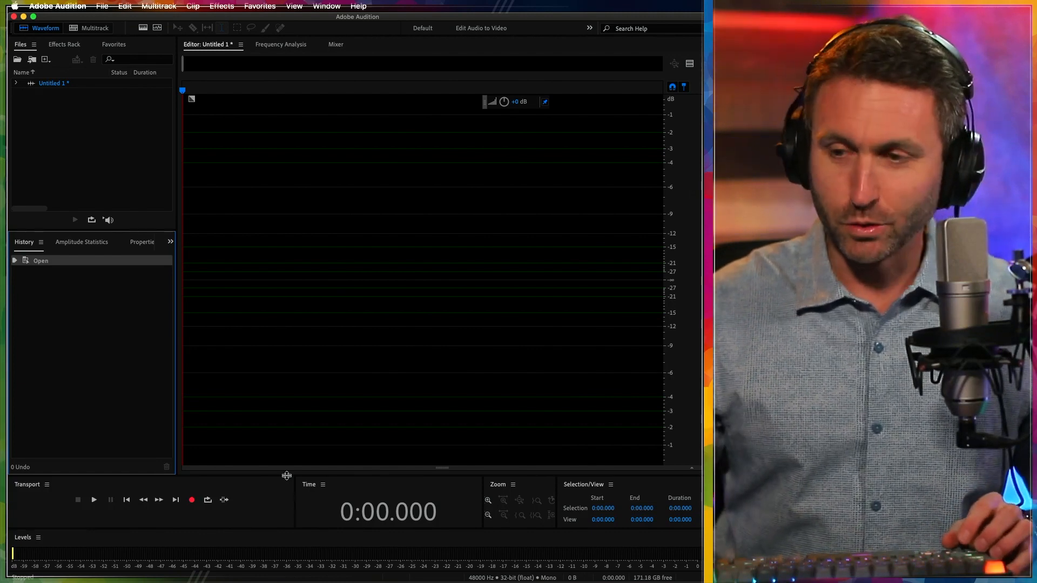
{"action": "key", "text": "super+Tab"}
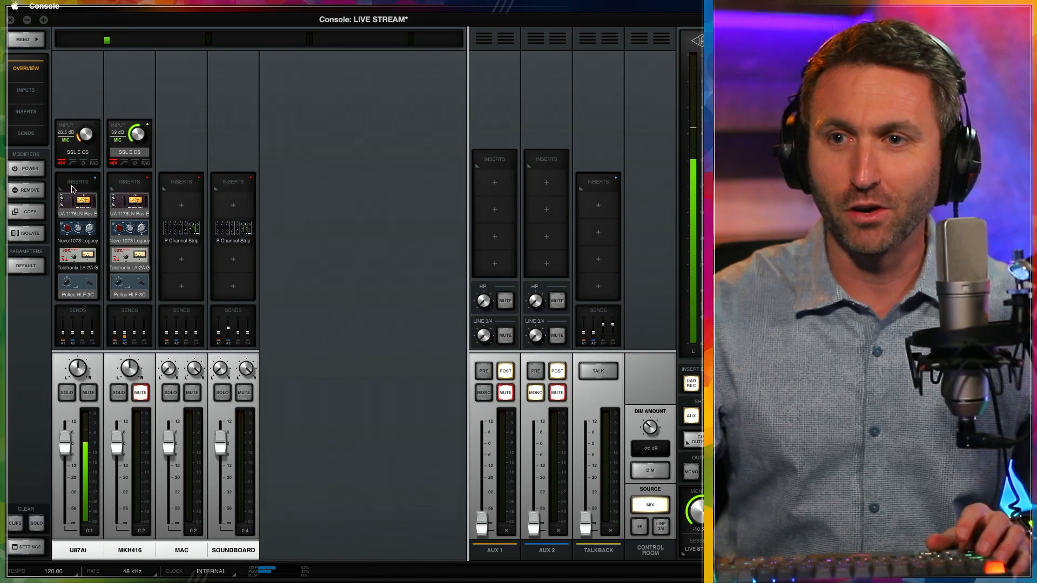
{"action": "left_click", "coordinate": [71, 189]}
{"action": "left_click", "coordinate": [171, 219]}
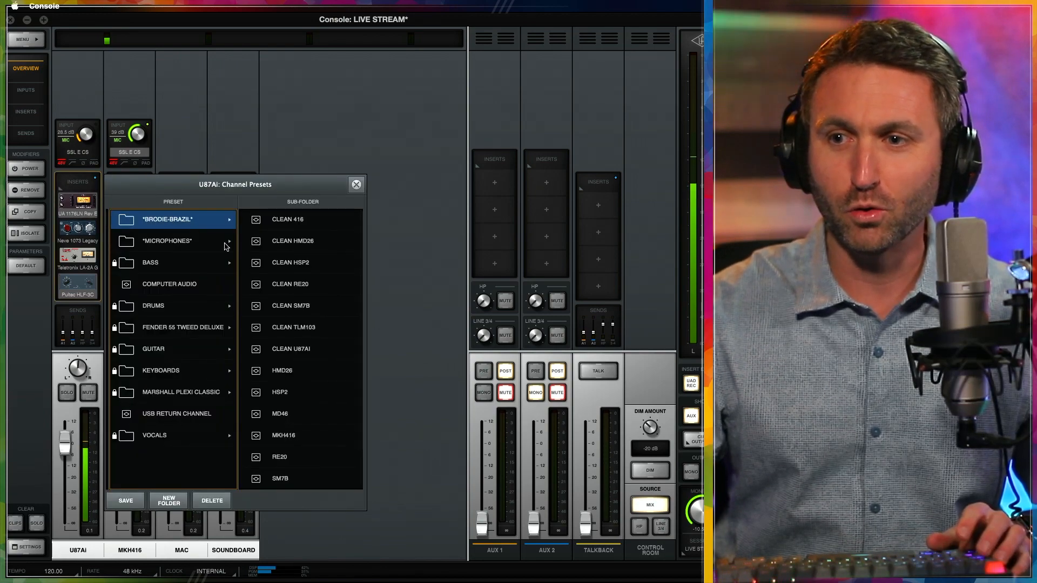
{"action": "left_click", "coordinate": [293, 350]}
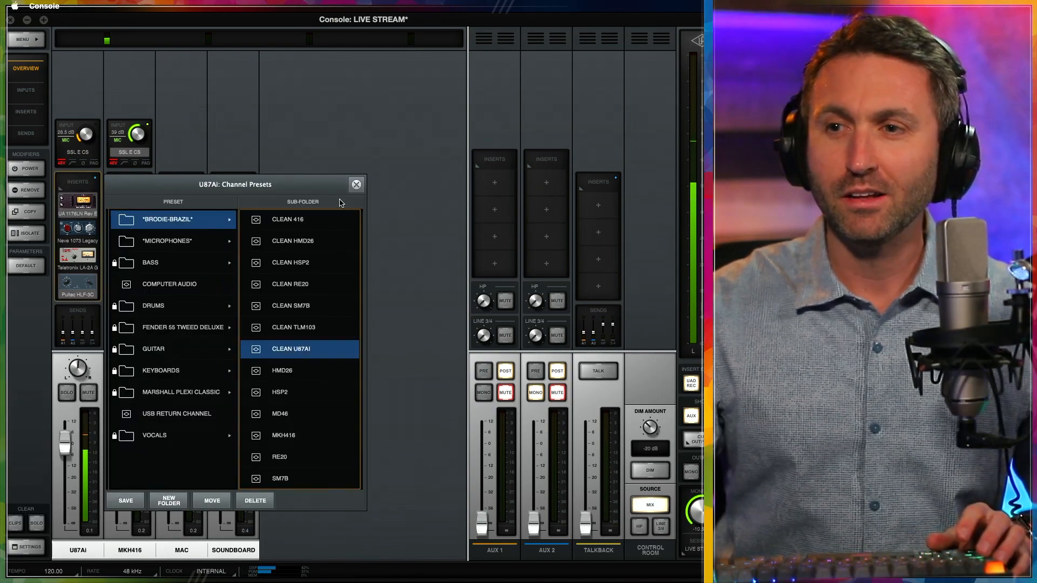
{"action": "left_click", "coordinate": [356, 185]}
Step: Switch to Adobe Audition and record about 45 seconds of voice into the empty untitled file
{"action": "key", "text": "super+Tab"}
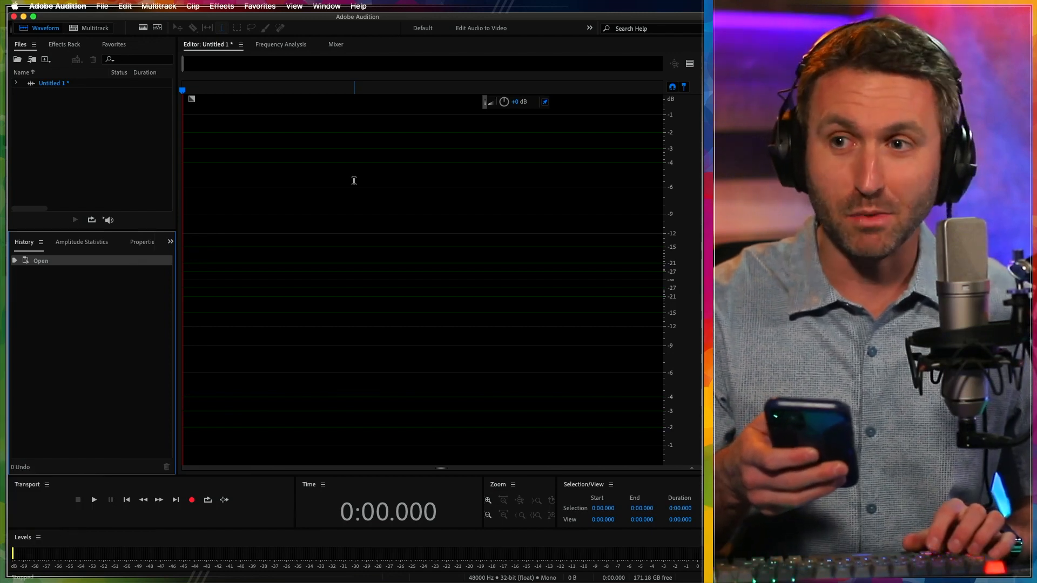
{"action": "key", "text": "shift+space"}
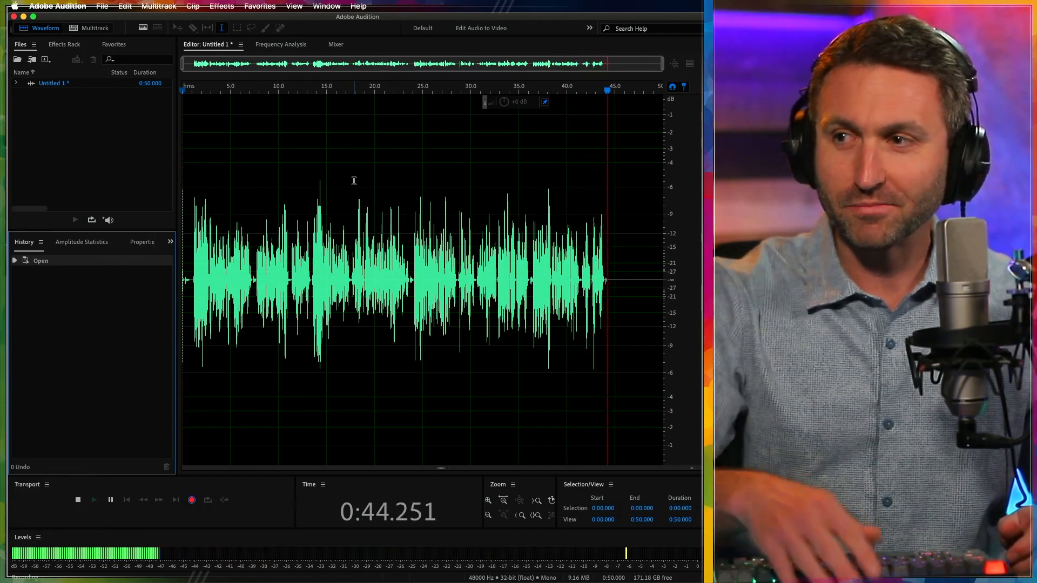
{"action": "key", "text": "space"}
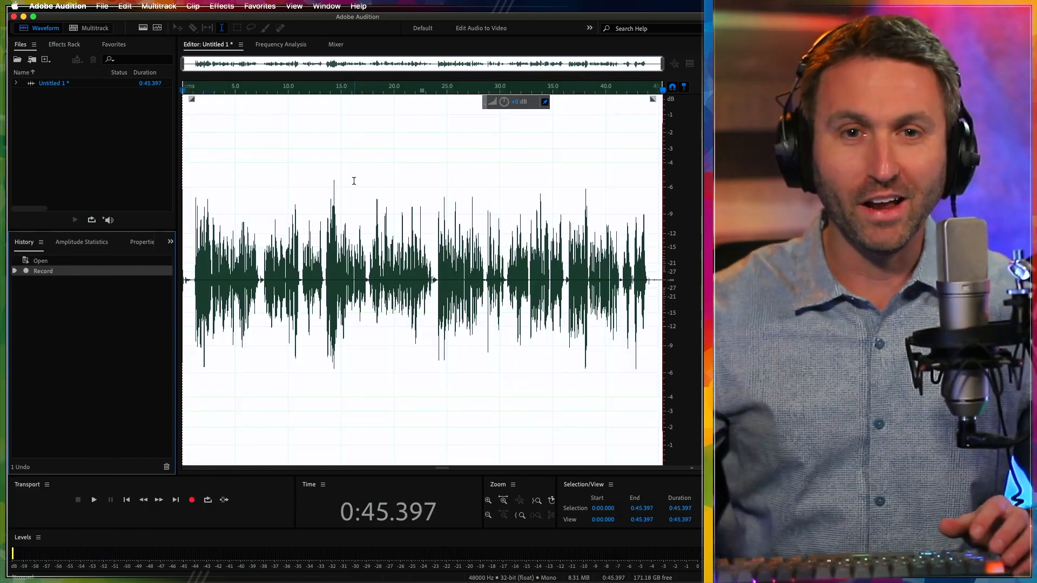
Step: Switch to Console and load the U87AI channel preset onto the U87Ai channel
{"action": "key", "text": "super+Tab"}
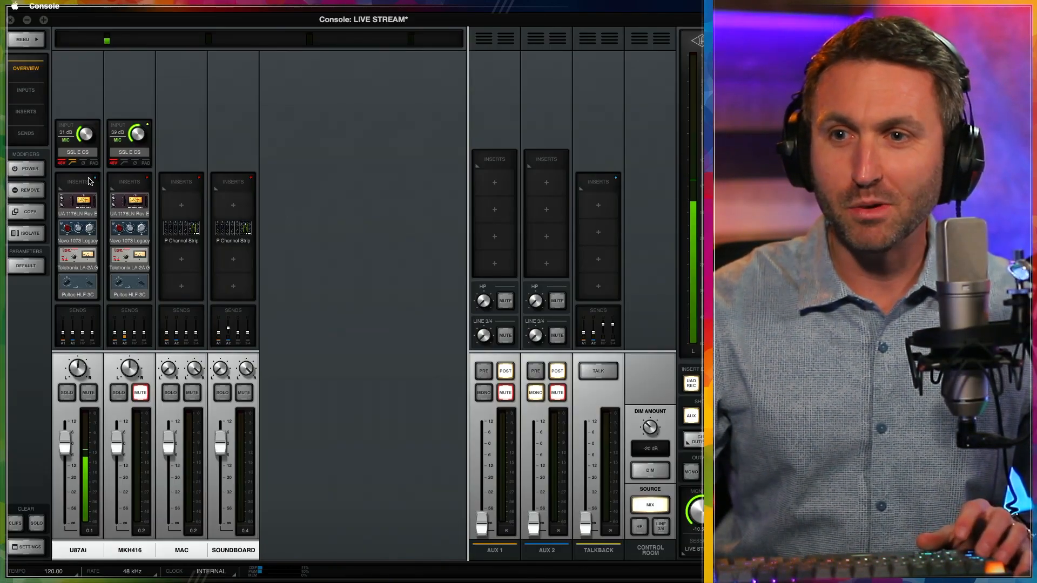
{"action": "left_click", "coordinate": [80, 182]}
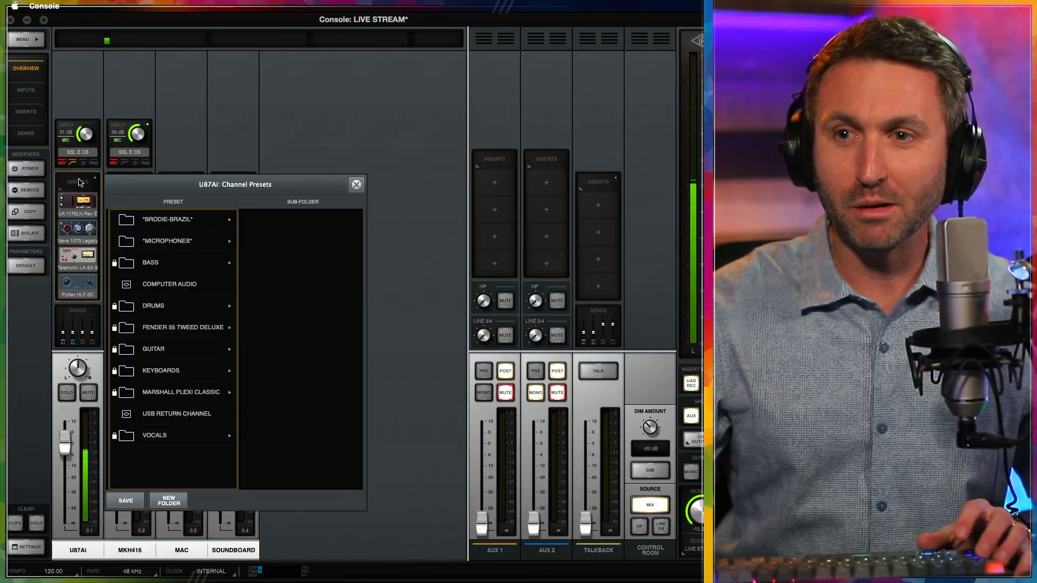
{"action": "left_click", "coordinate": [149, 219]}
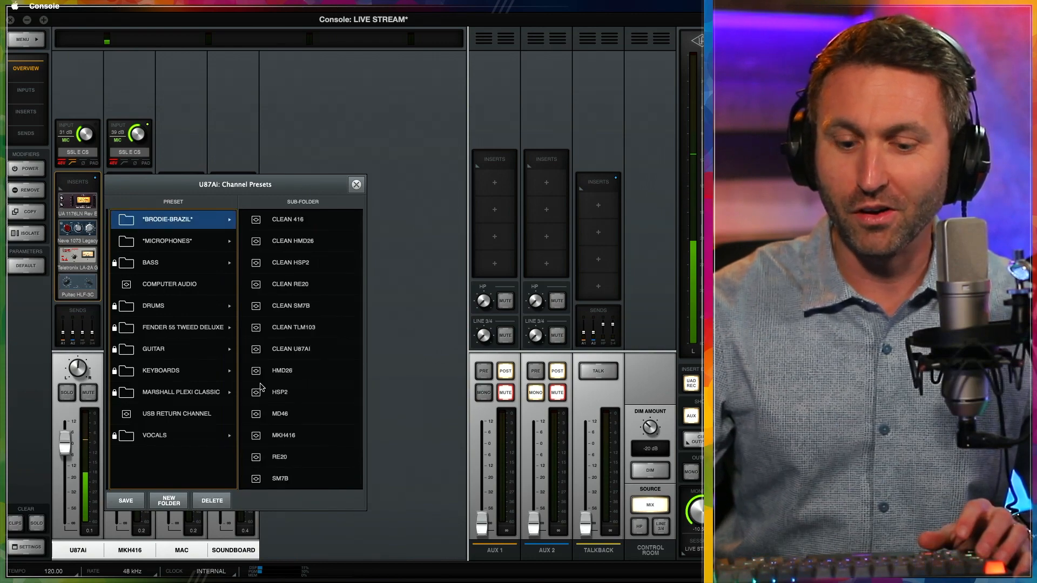
{"action": "scroll", "coordinate": [261, 387], "scroll_direction": "down", "scroll_amount": 2}
{"action": "left_click", "coordinate": [279, 478]}
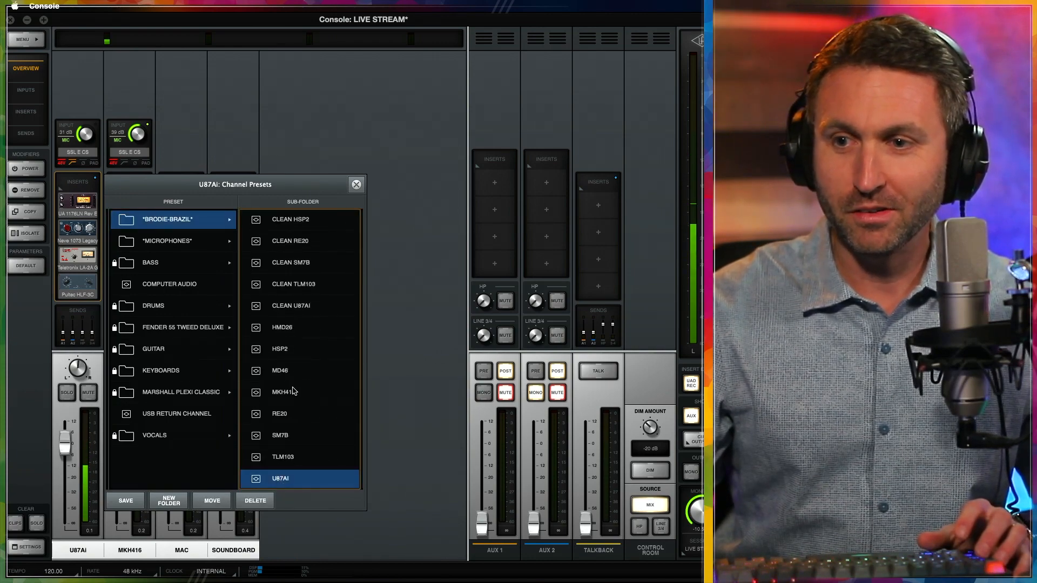
{"action": "left_click", "coordinate": [356, 185]}
Step: Switch to Adobe Audition and play back the raw recording from about the 1-second mark
{"action": "key", "text": "super+Tab"}
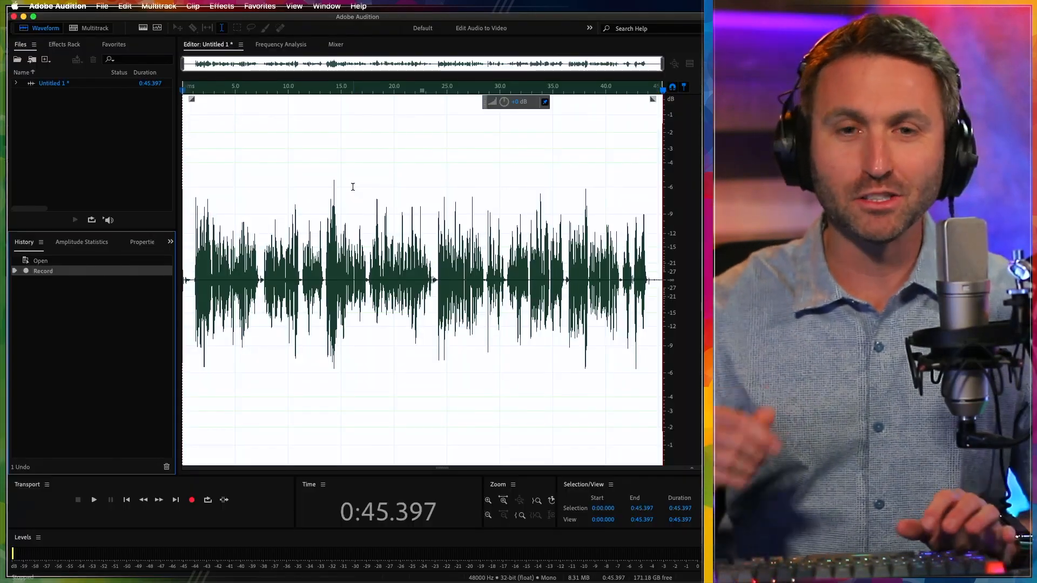
{"action": "left_click", "coordinate": [194, 276]}
{"action": "key", "text": "space"}
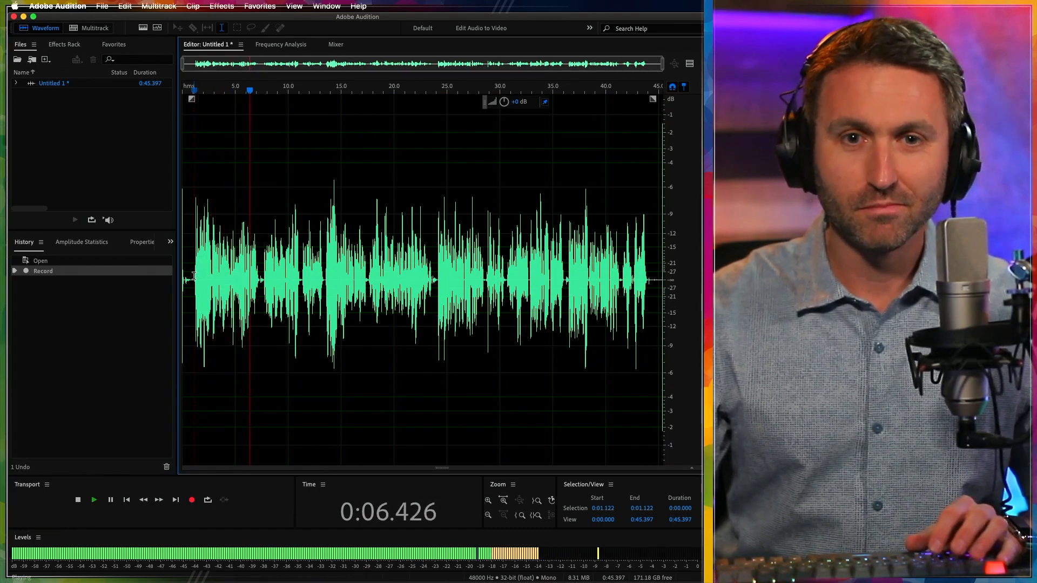
{"action": "key", "text": "space"}
Step: Check the MAC channel in Console, and resume playback of the recording in Adobe Audition up to about 13 seconds
{"action": "key", "text": "super+Tab"}
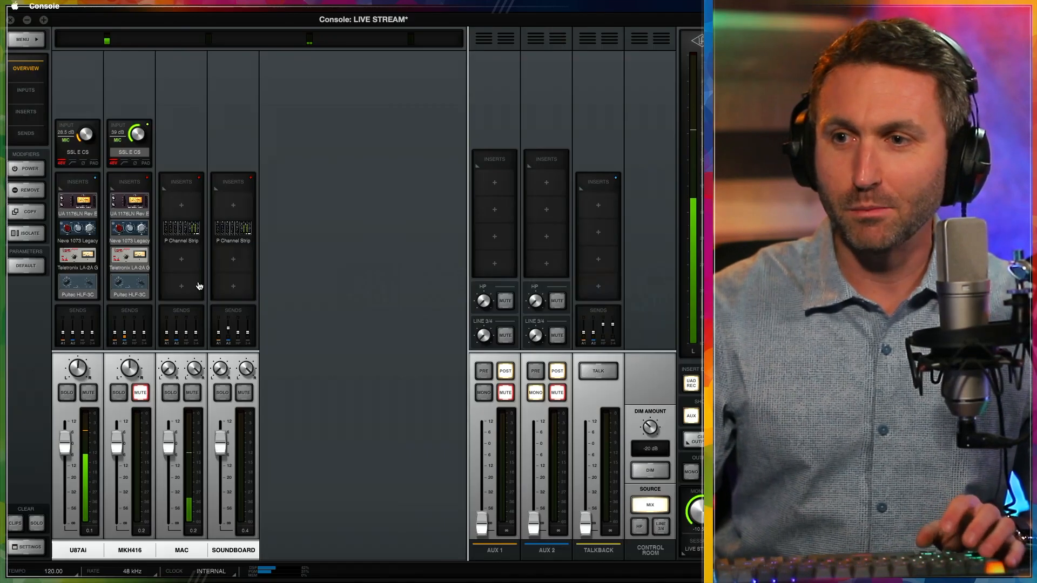
{"action": "mouse_move", "coordinate": [200, 246]}
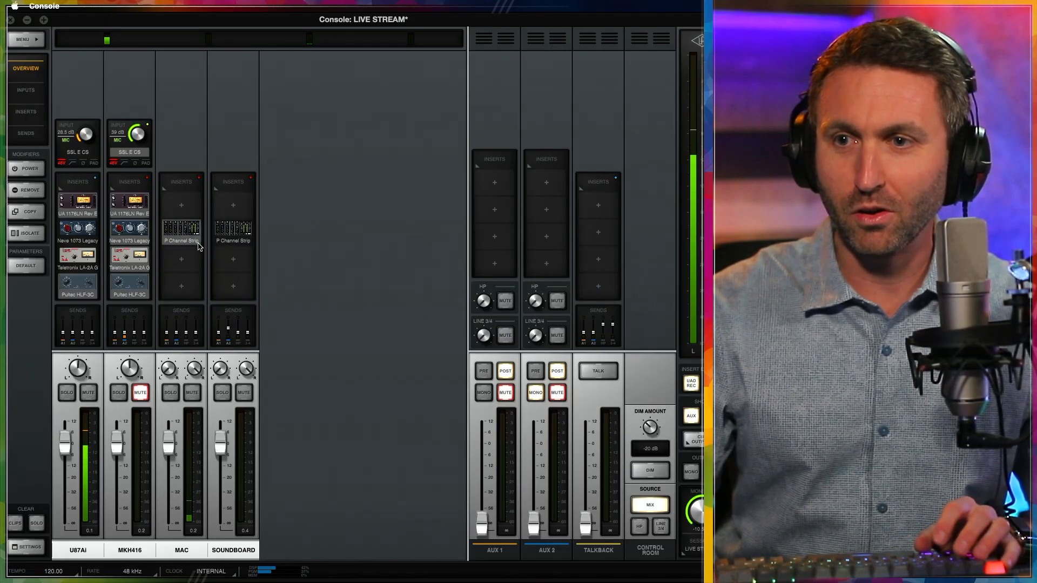
{"action": "key", "text": "super+Tab"}
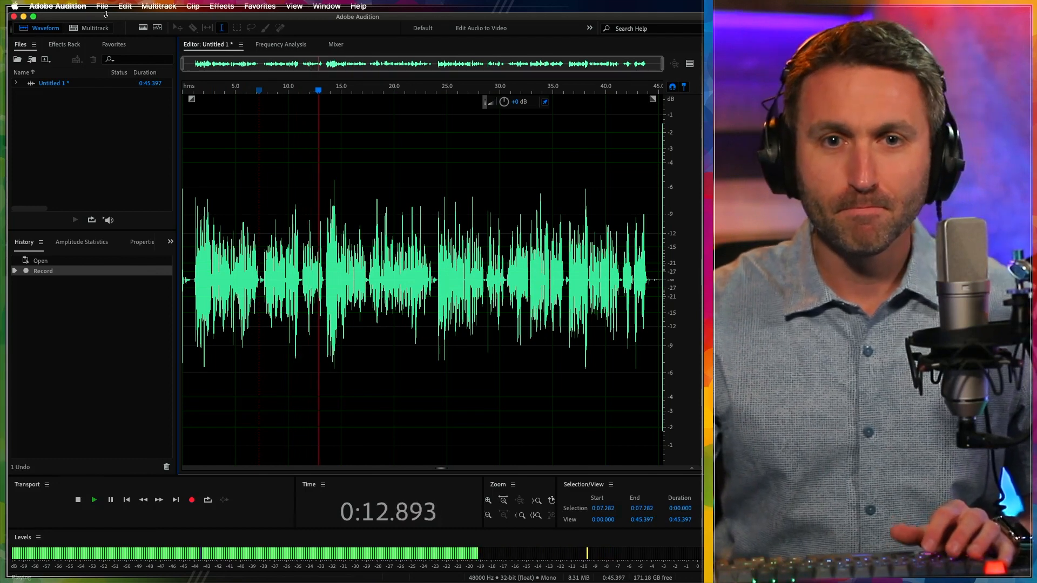
{"action": "key", "text": "space"}
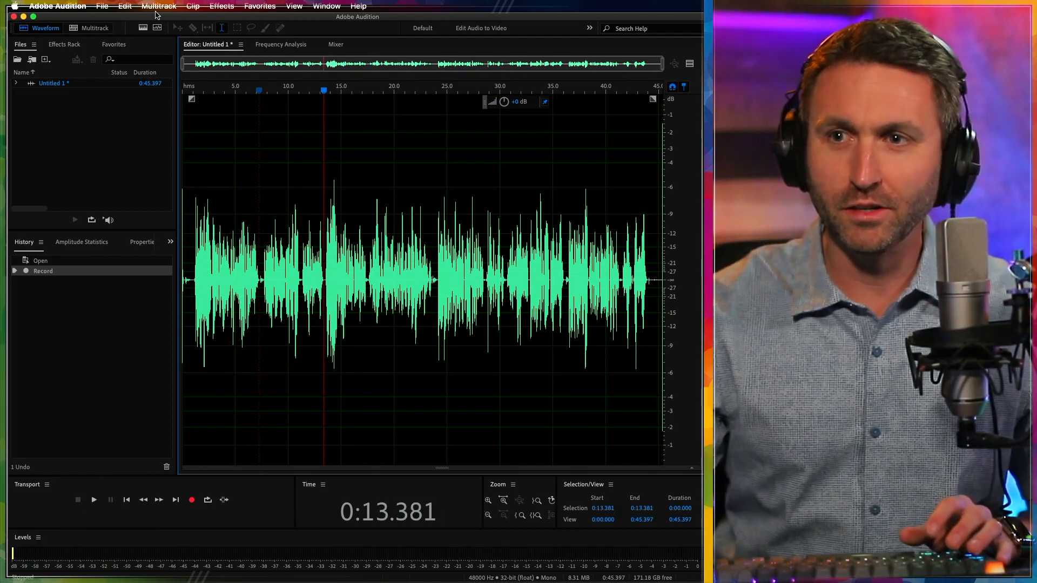
Step: Open the Parametric Equalizer effect for the recording and preview its custom curve from about 13 to 20 seconds
{"action": "left_click", "coordinate": [222, 5]}
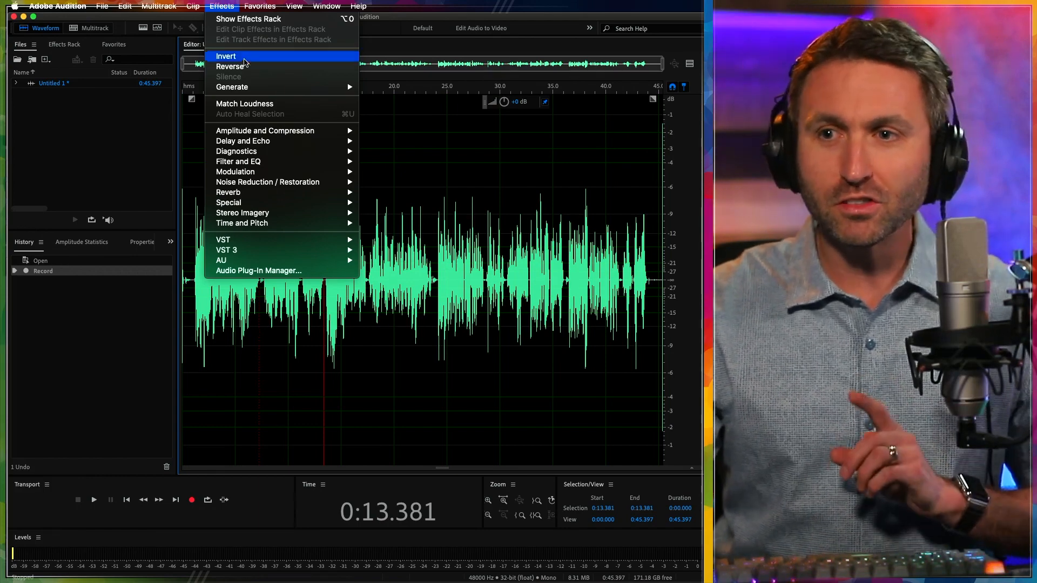
{"action": "mouse_move", "coordinate": [259, 162]}
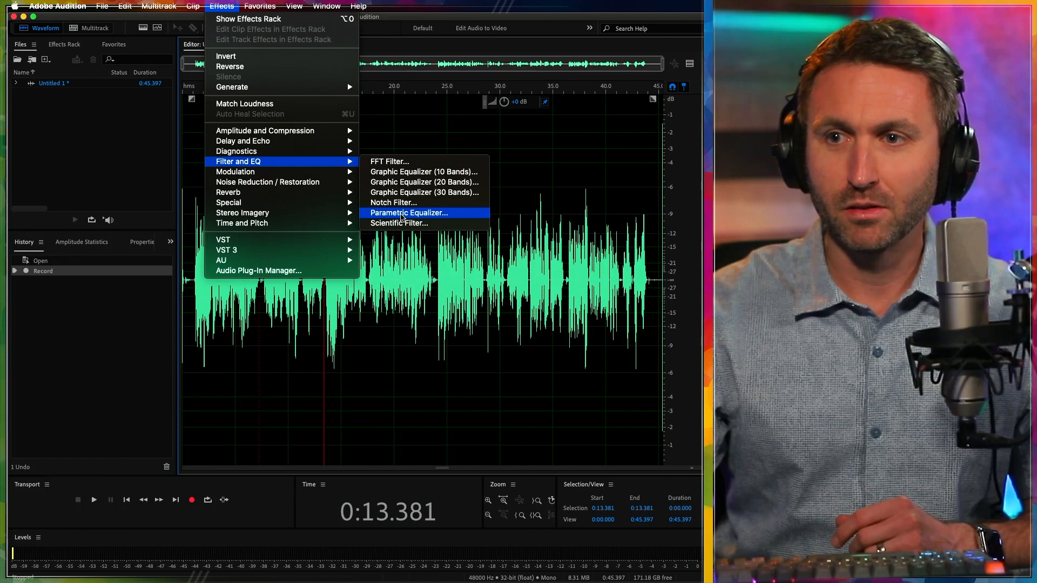
{"action": "left_click", "coordinate": [401, 216]}
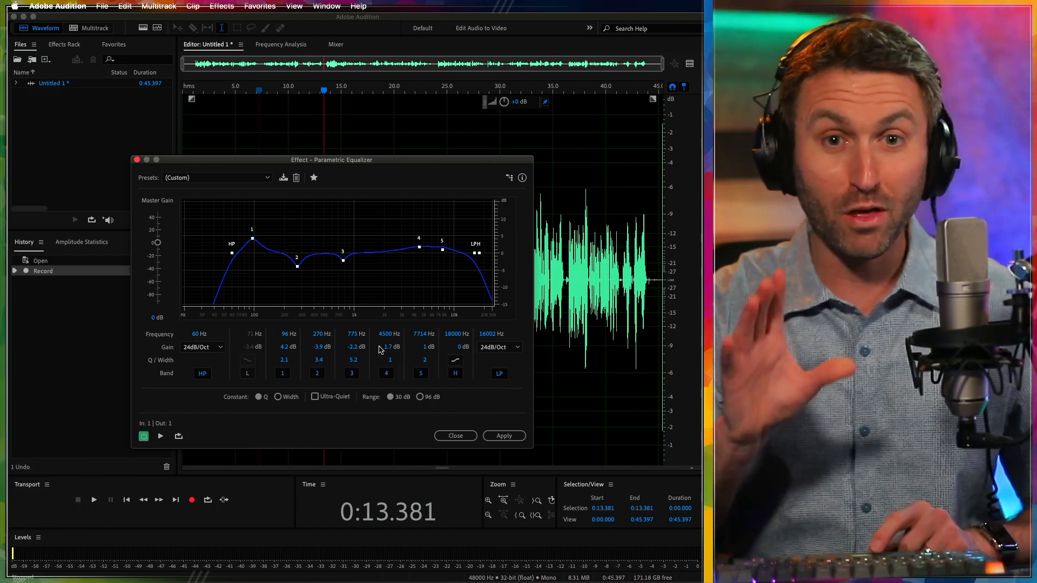
{"action": "key", "text": "space"}
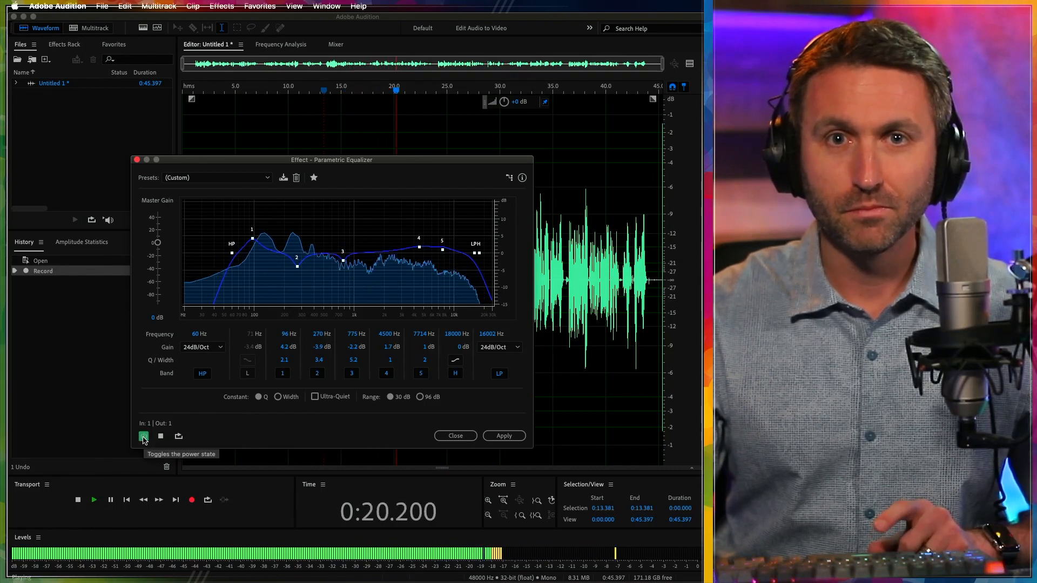
{"action": "key", "text": "space"}
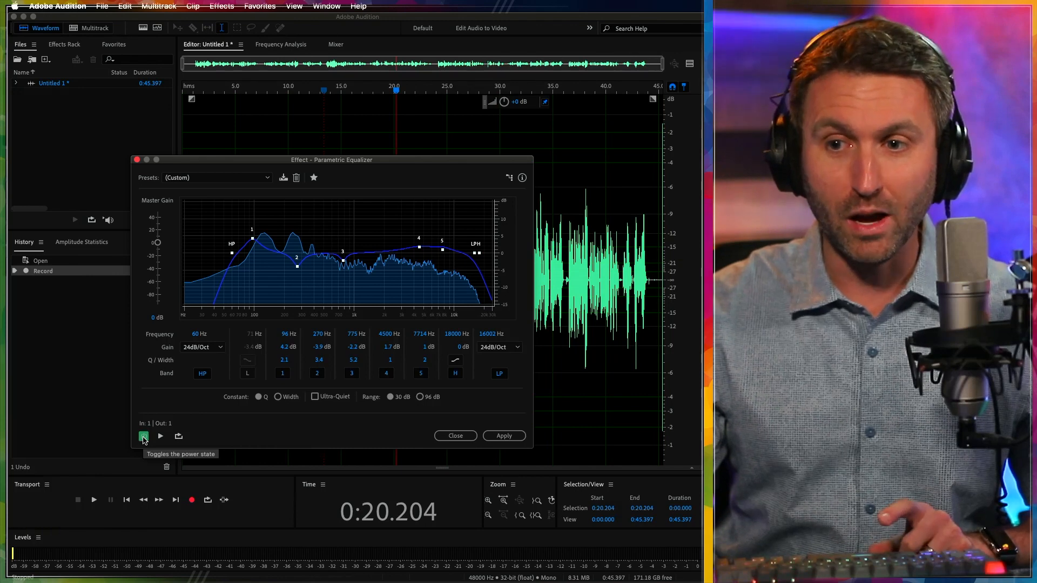
Step: Preview the recording with the equalizer switched off and on again, and apply the custom Parametric Equalizer curve
{"action": "key", "text": "space"}
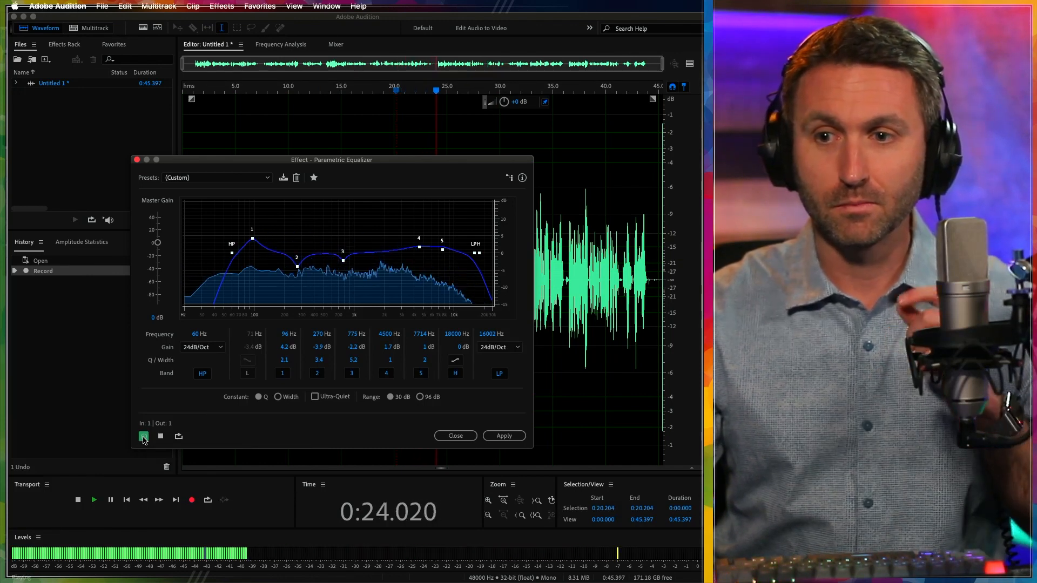
{"action": "left_click", "coordinate": [144, 437]}
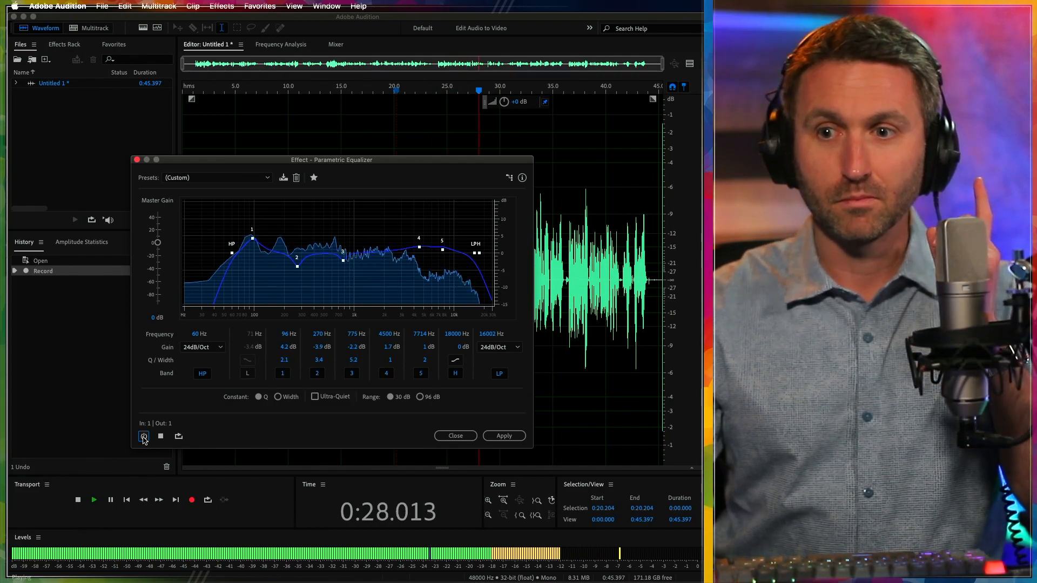
{"action": "left_click", "coordinate": [144, 437]}
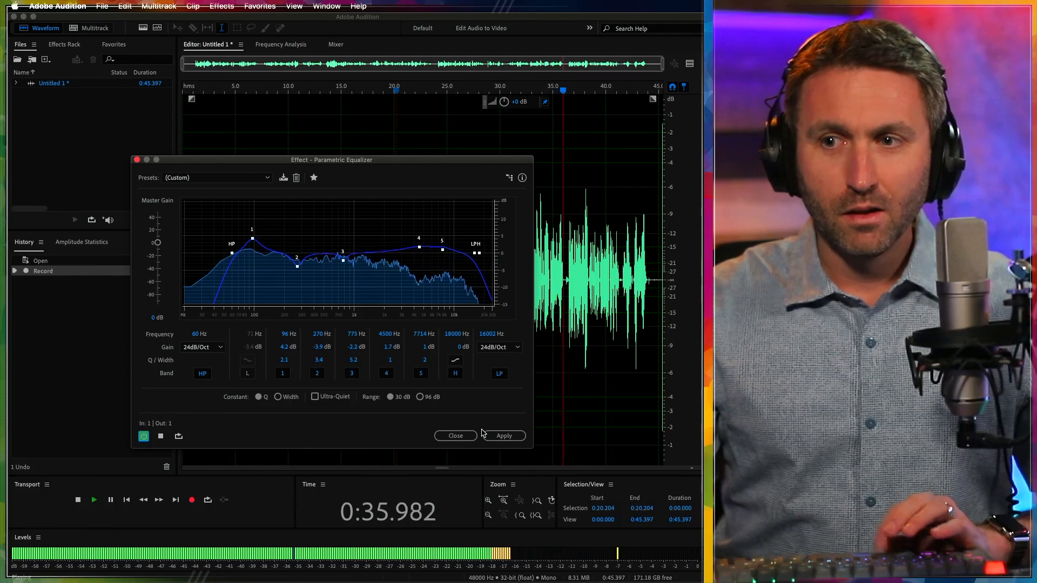
{"action": "key", "text": "space"}
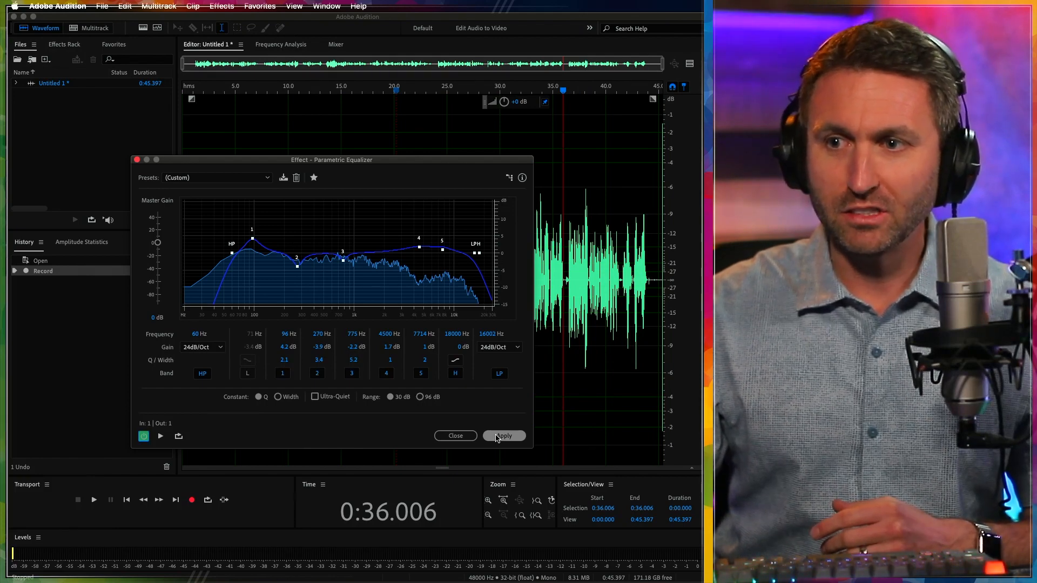
{"action": "left_click", "coordinate": [497, 436]}
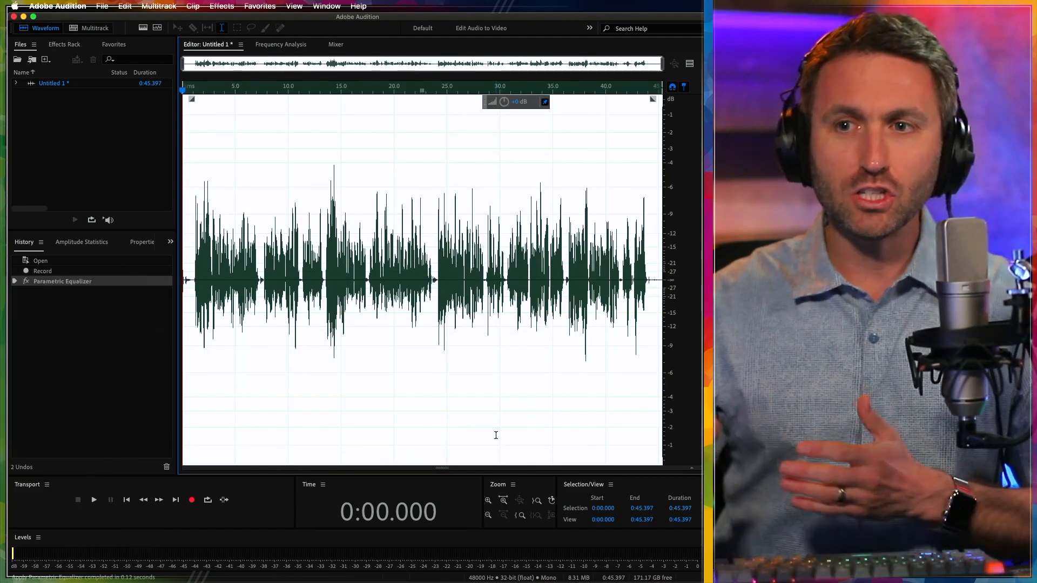
Step: Compare the waveform before and after the equalizer through its history states, and play the equalized audio from about 17.6 seconds
{"action": "left_click", "coordinate": [84, 271]}
{"action": "left_click", "coordinate": [84, 282]}
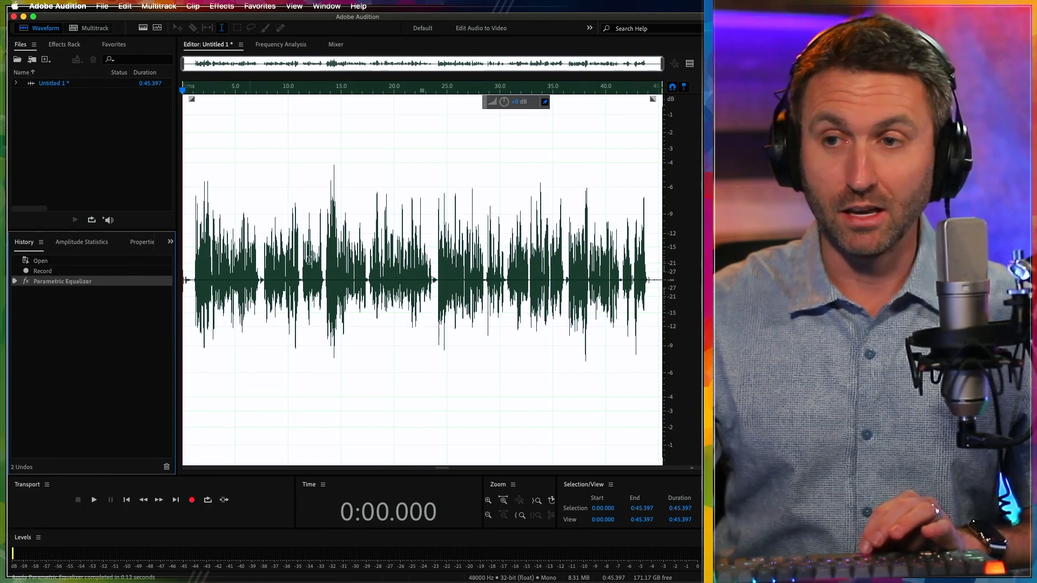
{"action": "left_click", "coordinate": [368, 243]}
{"action": "key", "text": "space"}
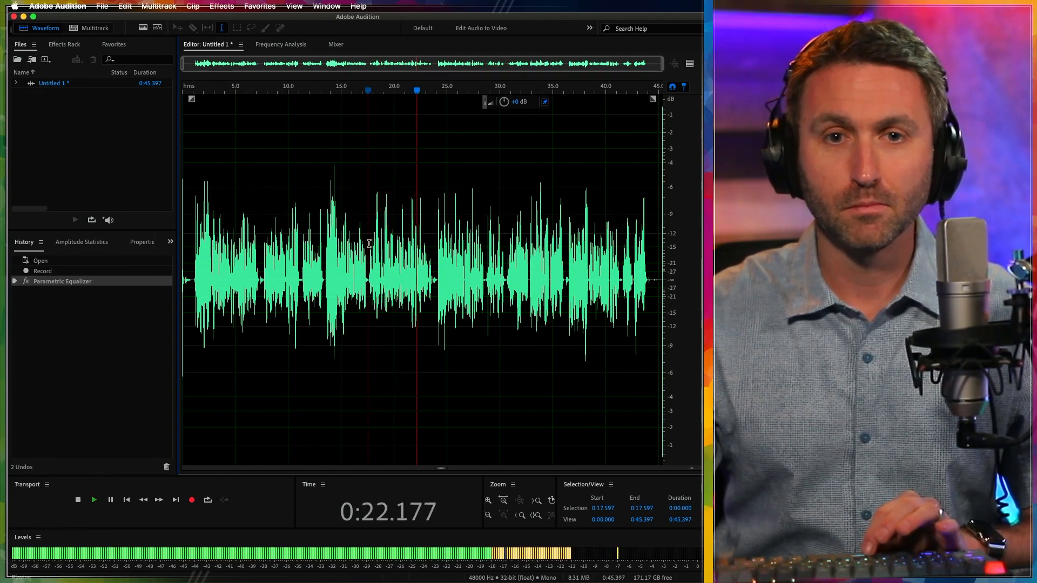
{"action": "key", "text": "space"}
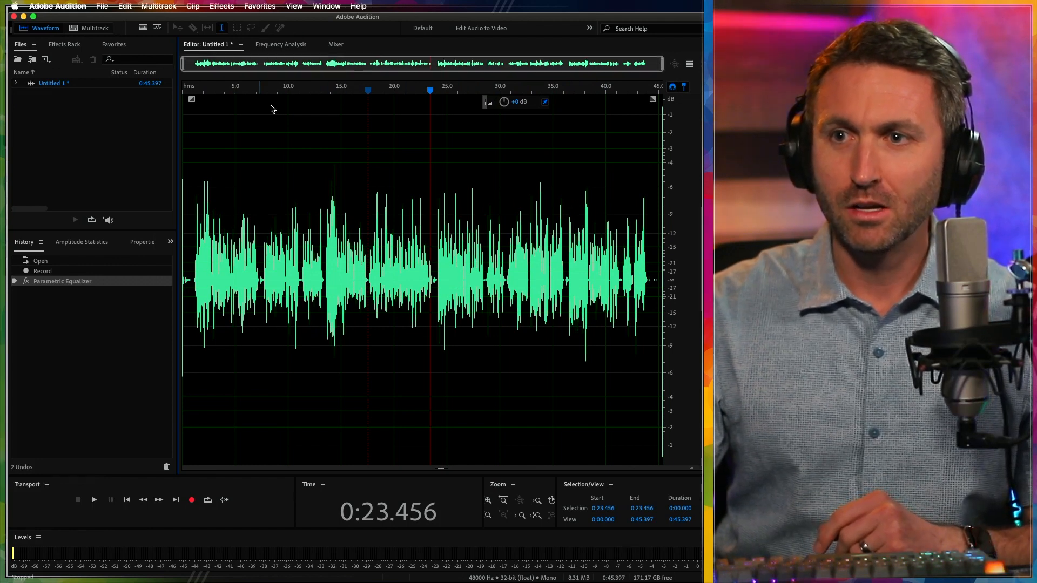
Step: Apply the Single-band Compressor to the whole recording with a -15.2 dB threshold, 4:1 ratio, 10 ms attack, 100 ms release and 0 dB output gain
{"action": "key", "text": "super+a"}
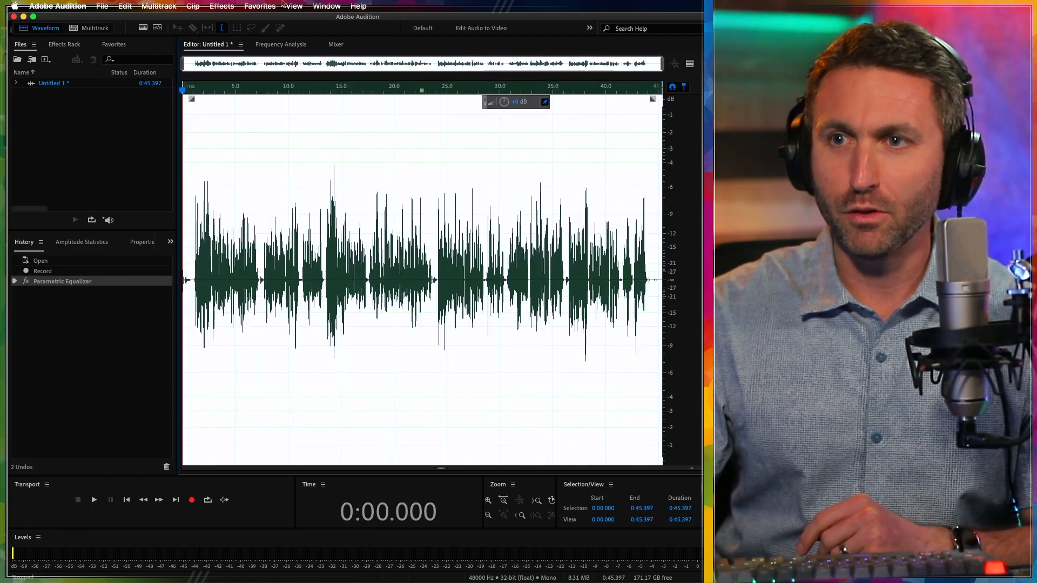
{"action": "left_click", "coordinate": [228, 5]}
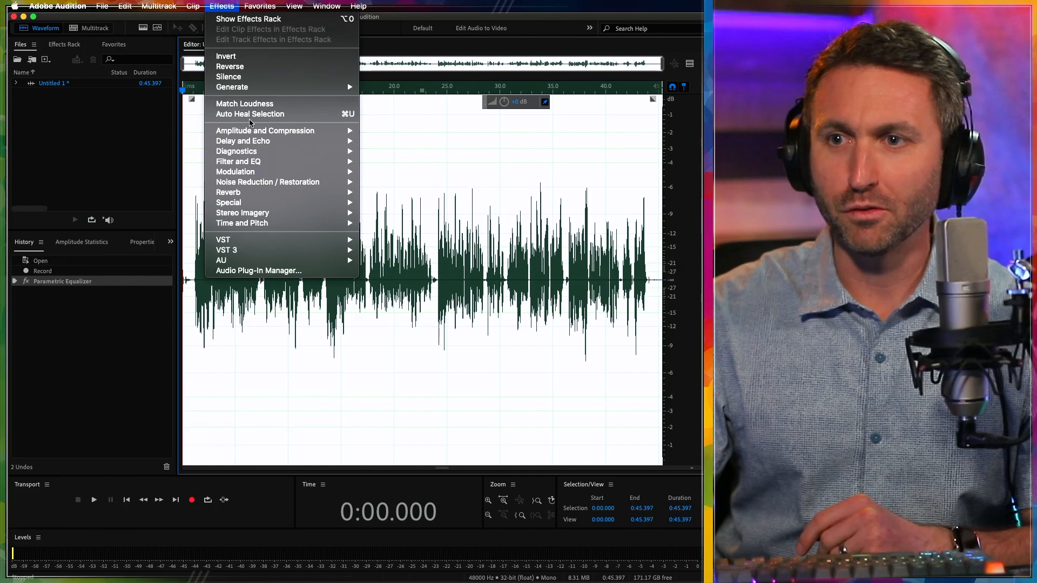
{"action": "mouse_move", "coordinate": [251, 133]}
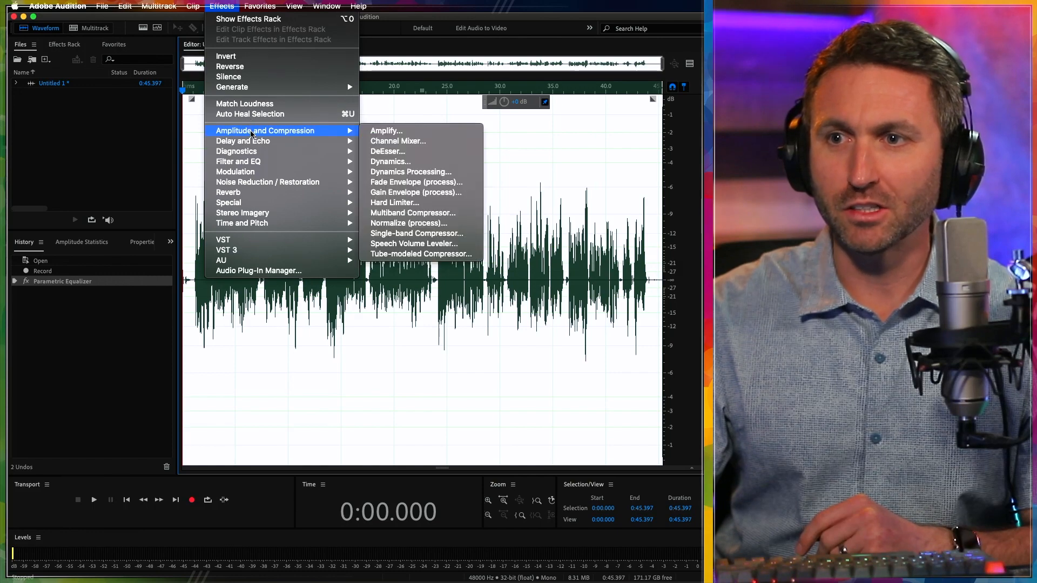
{"action": "left_click", "coordinate": [399, 234]}
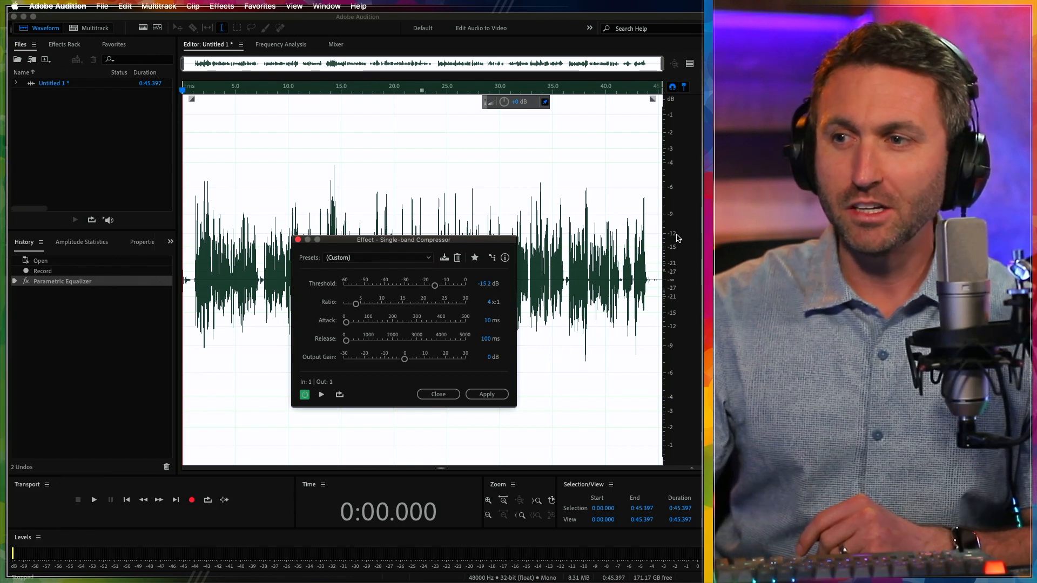
{"action": "left_click_drag", "start_coordinate": [483, 239], "coordinate": [478, 271]}
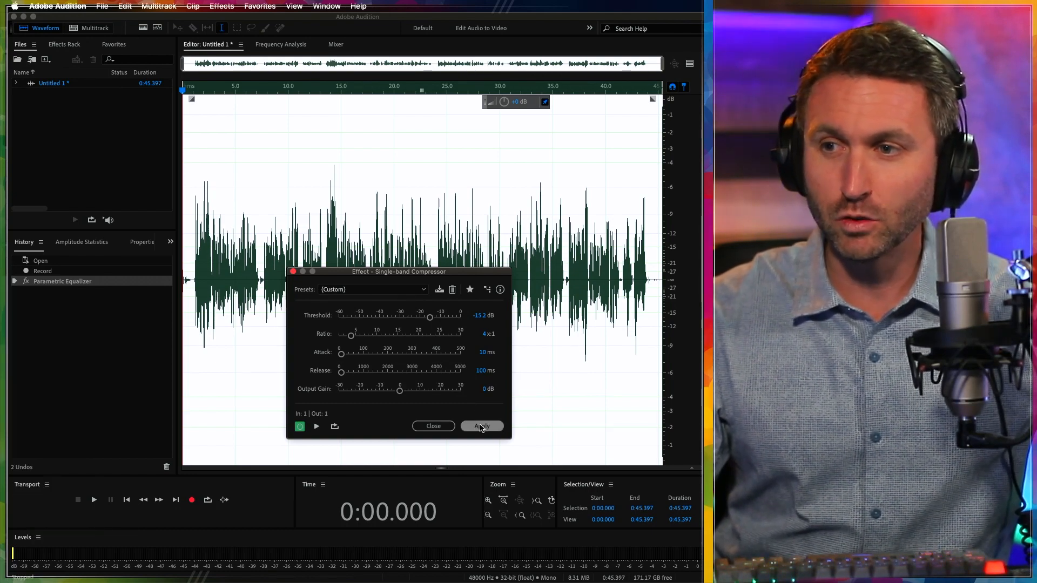
{"action": "left_click", "coordinate": [481, 426]}
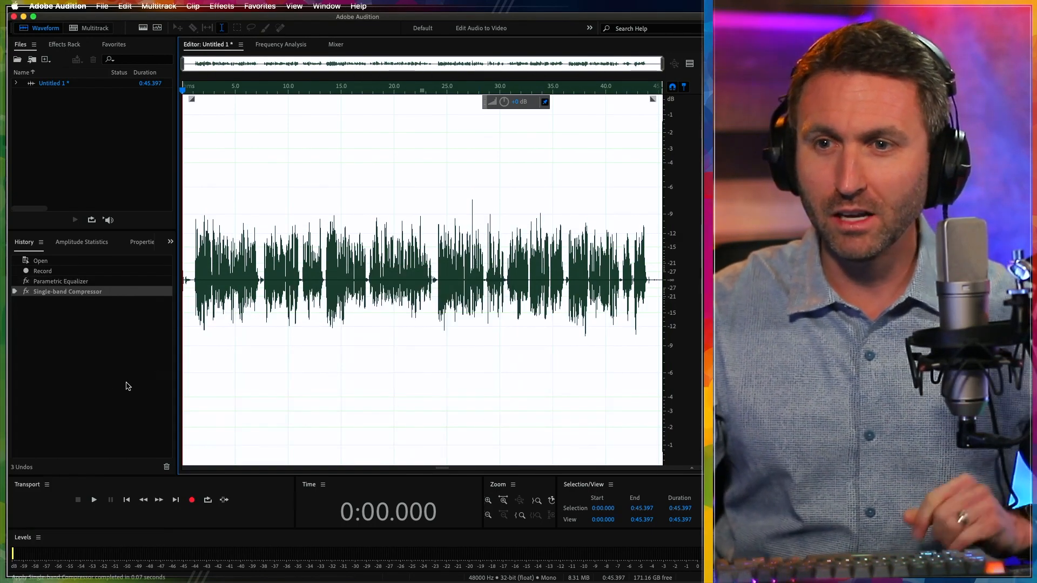
Step: Compare the waveform before and after the compression by switching between the Parametric Equalizer and Single-band Compressor history states
{"action": "left_click", "coordinate": [89, 282]}
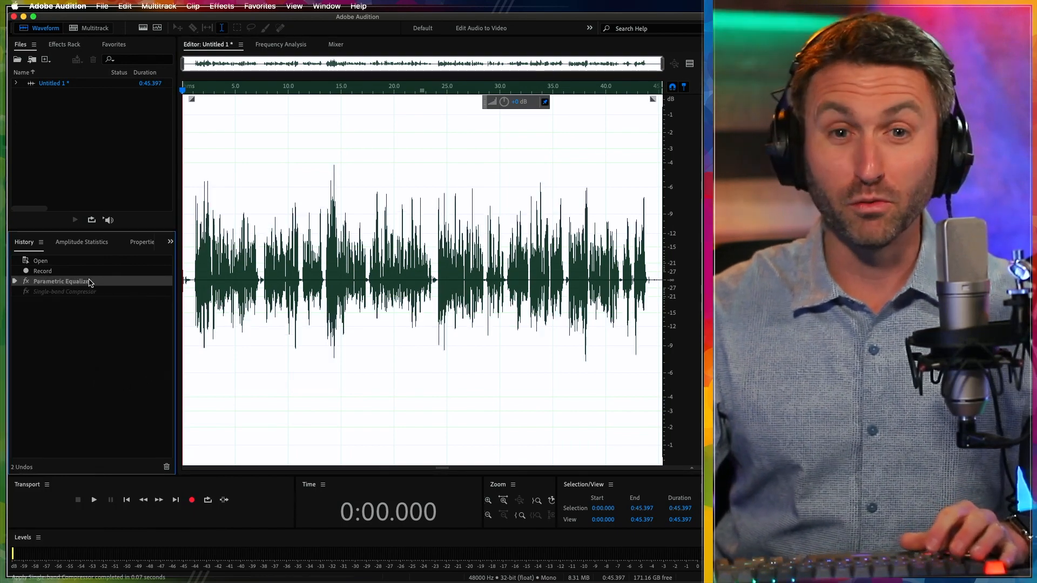
{"action": "left_click", "coordinate": [88, 292]}
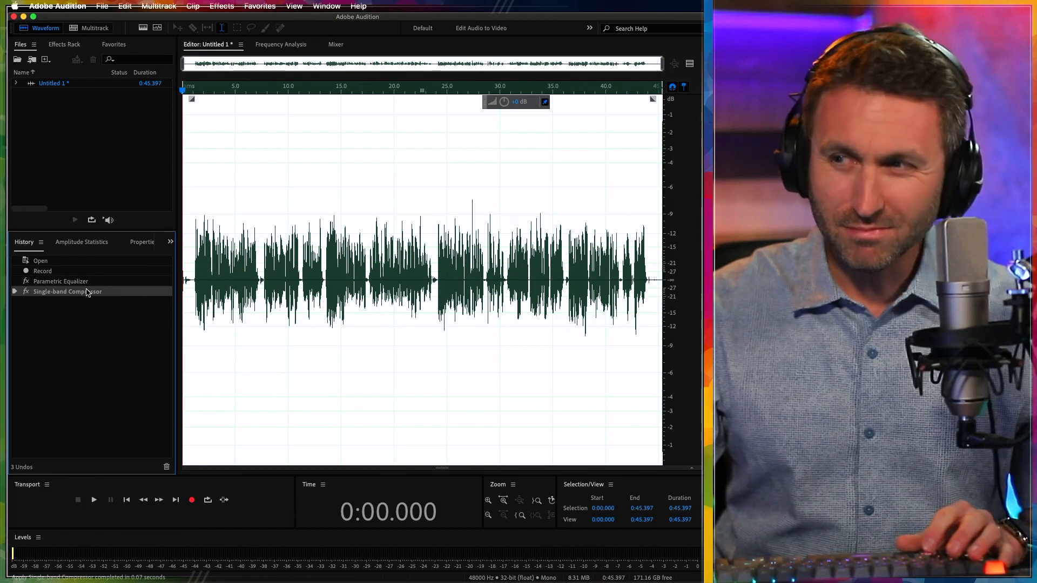
{"action": "left_click", "coordinate": [88, 282]}
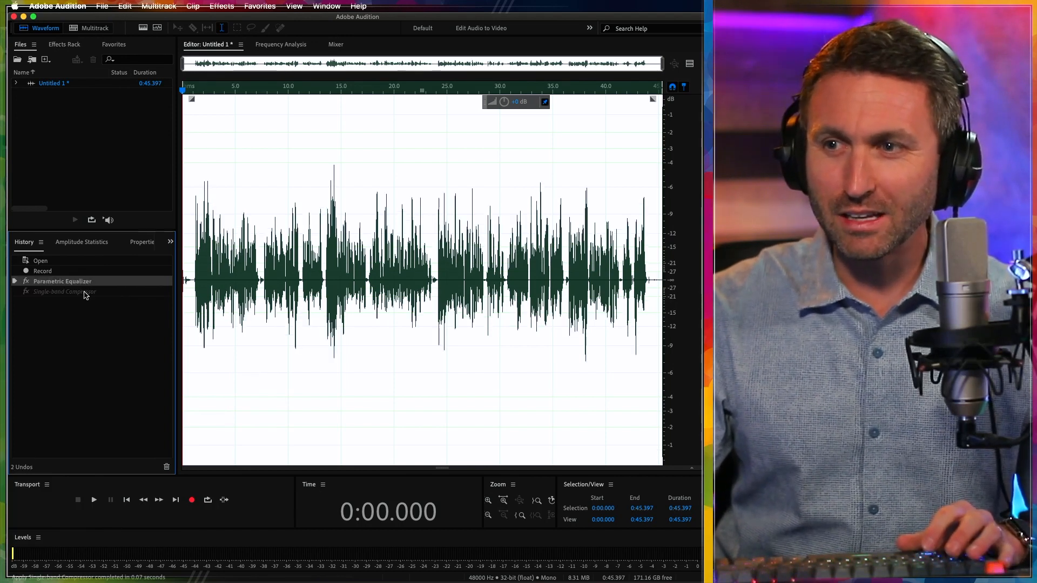
{"action": "left_click", "coordinate": [85, 293]}
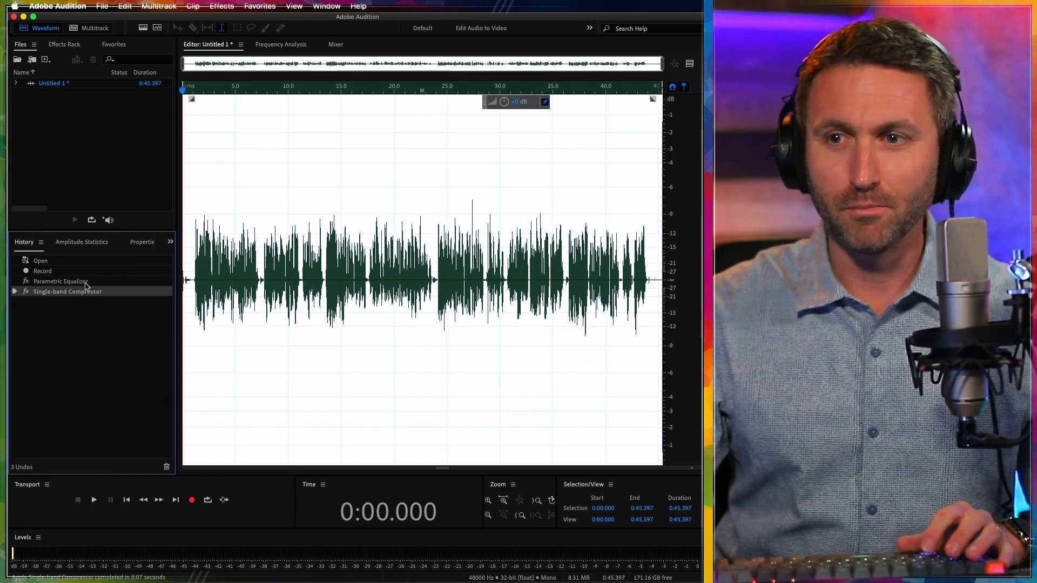
Step: Return to the equalized history state and apply heavier Single-band Compressor processing with a threshold of about -24.2 dB and a 4:1 ratio
{"action": "left_click", "coordinate": [85, 282]}
{"action": "left_click", "coordinate": [217, 4]}
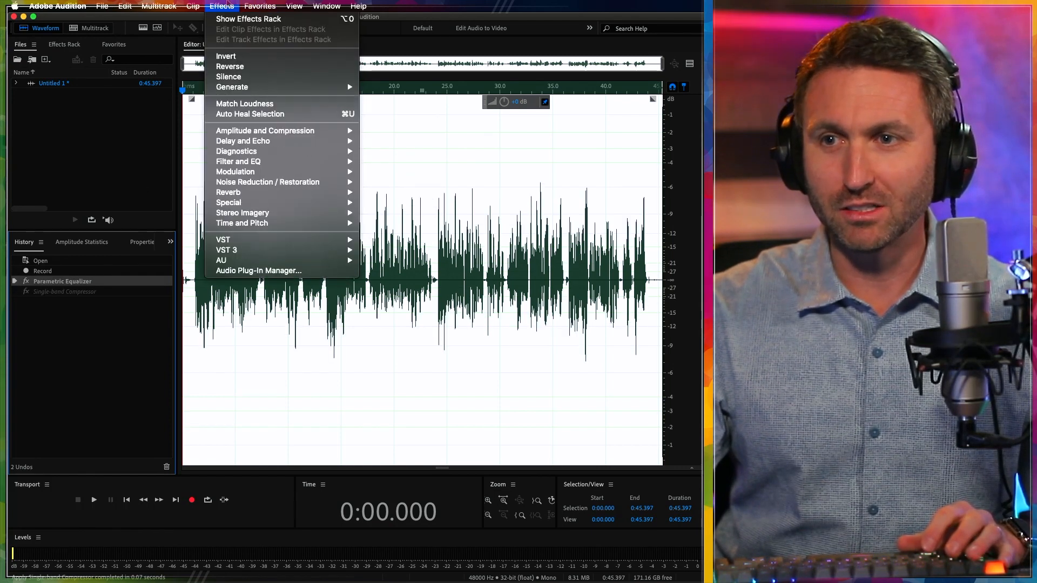
{"action": "mouse_move", "coordinate": [281, 131]}
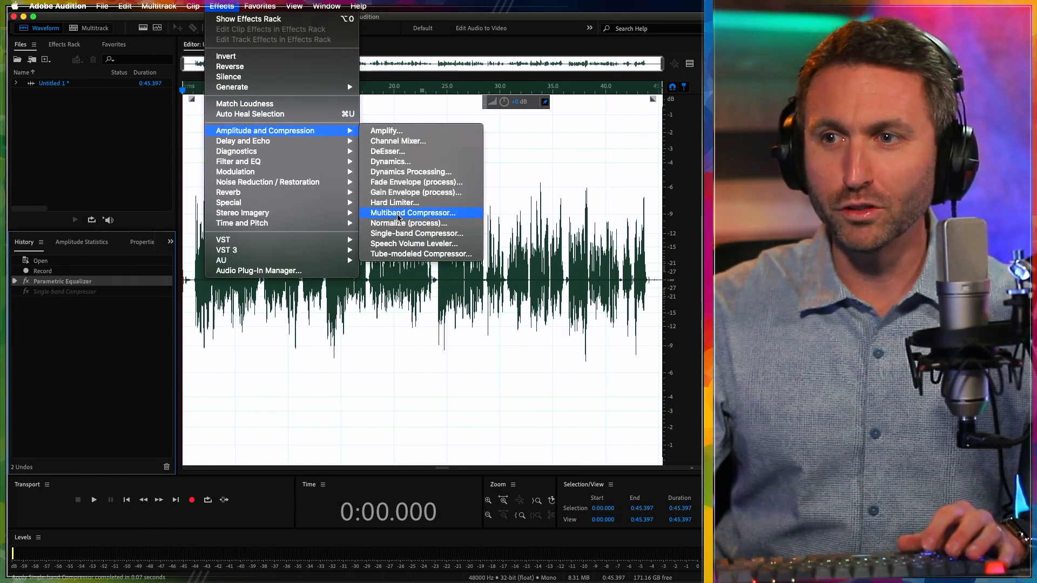
{"action": "left_click", "coordinate": [400, 234]}
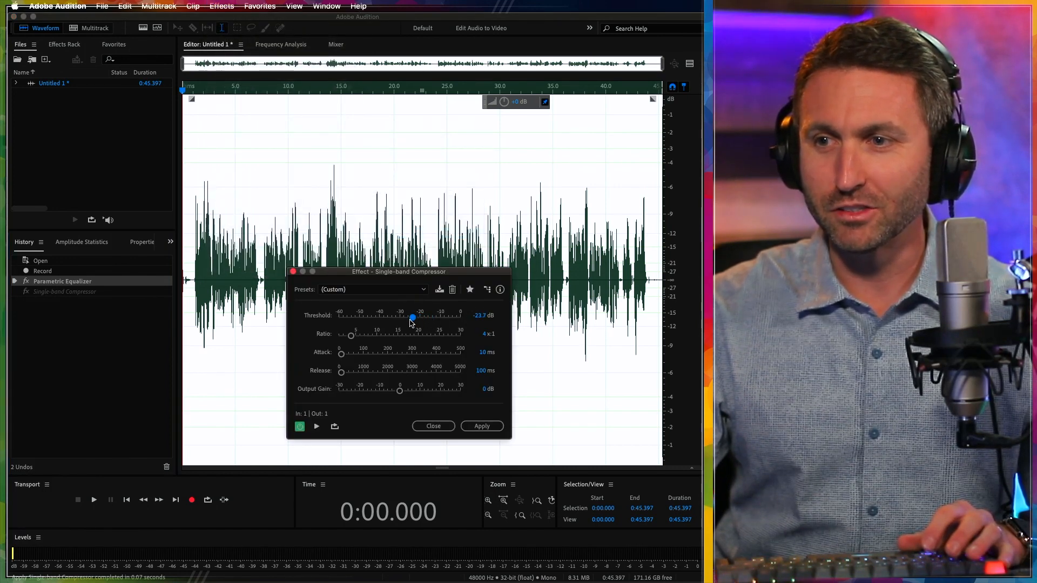
{"action": "left_click", "coordinate": [482, 426]}
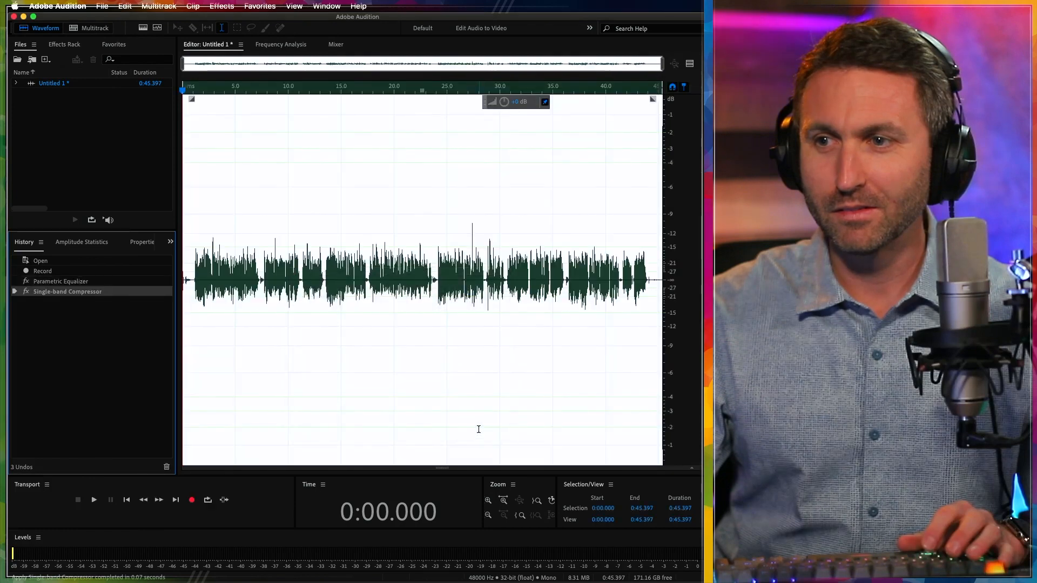
Step: Compare the heavily compressed waveform with the equalized version through their history states
{"action": "left_click", "coordinate": [110, 282]}
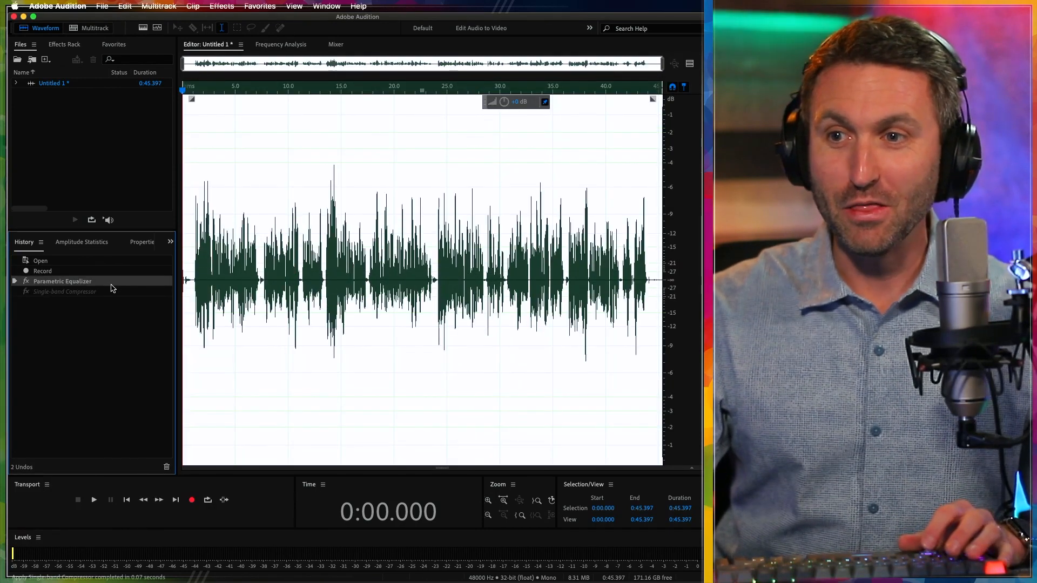
{"action": "left_click", "coordinate": [110, 292]}
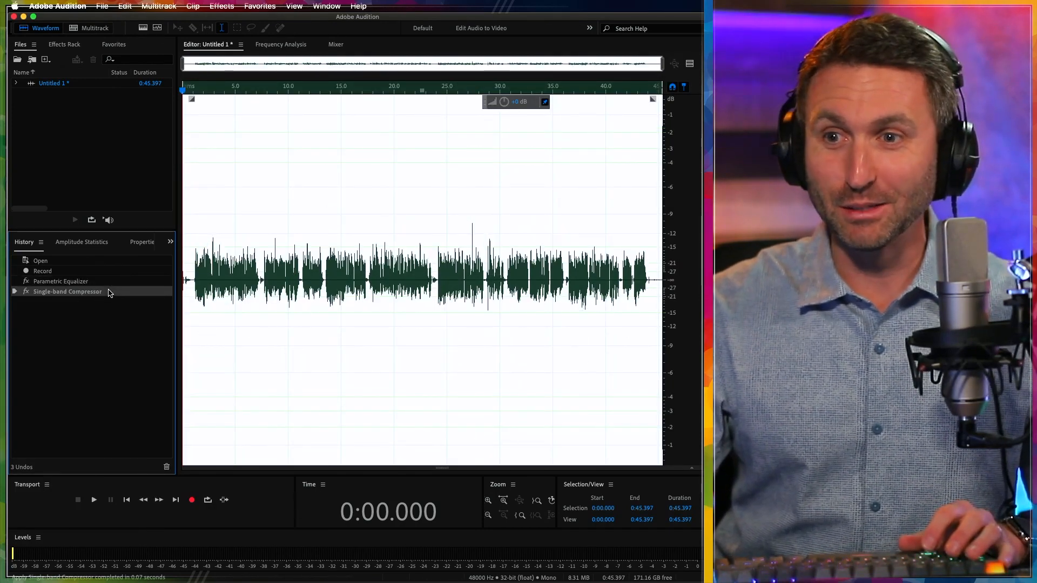
{"action": "left_click", "coordinate": [110, 282]}
{"action": "left_click", "coordinate": [222, 6]}
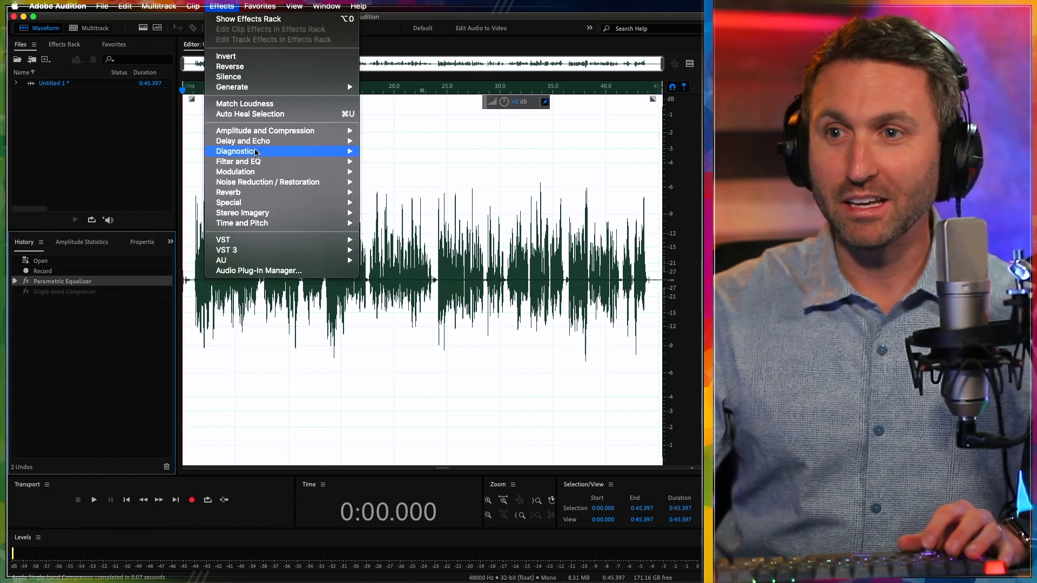
{"action": "key", "text": "Escape"}
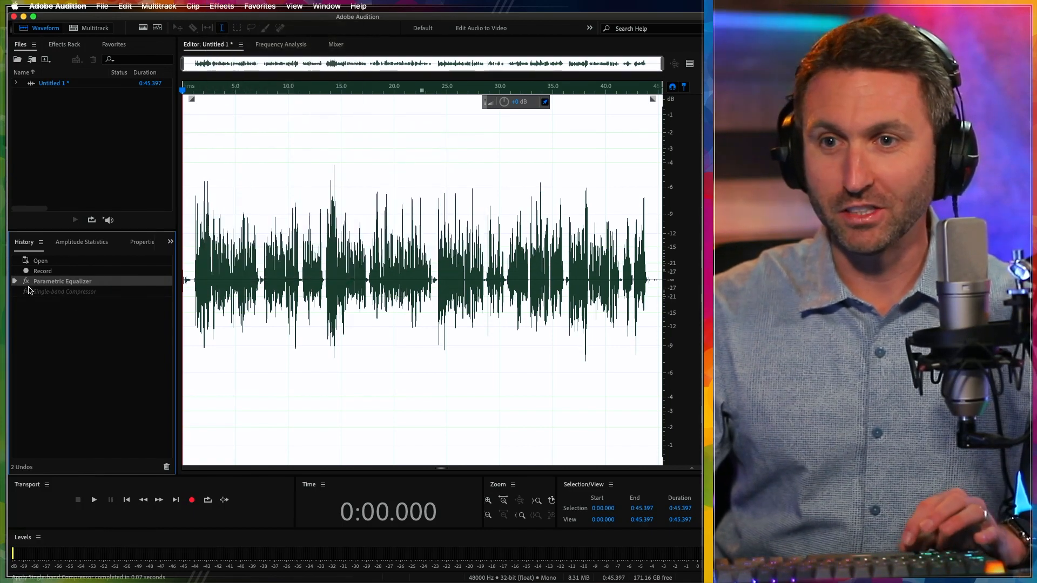
Step: Restore the heavy compression, play it from about 7.4 seconds, and amplify the whole recording during playback before stopping at about 16.9 seconds
{"action": "left_click", "coordinate": [39, 292]}
{"action": "left_click", "coordinate": [261, 256]}
{"action": "key", "text": "space"}
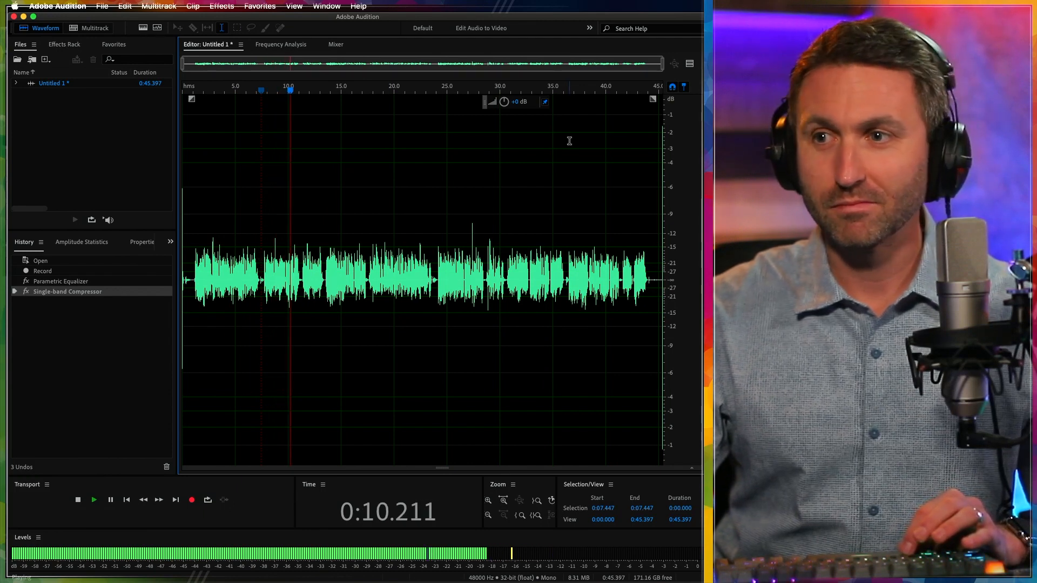
{"action": "left_click_drag", "start_coordinate": [505, 102], "coordinate": [534, 101]}
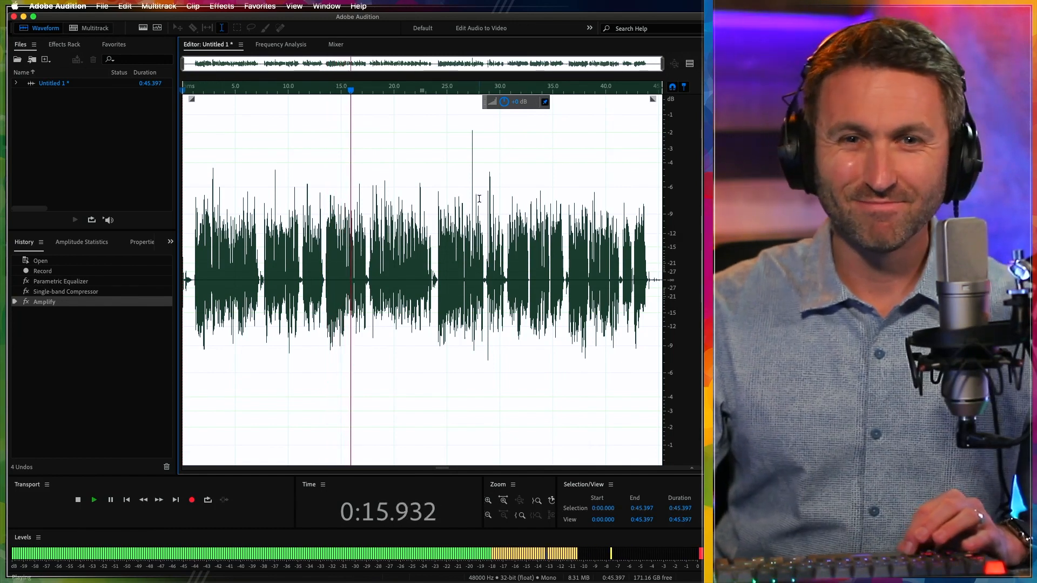
{"action": "key", "text": "space"}
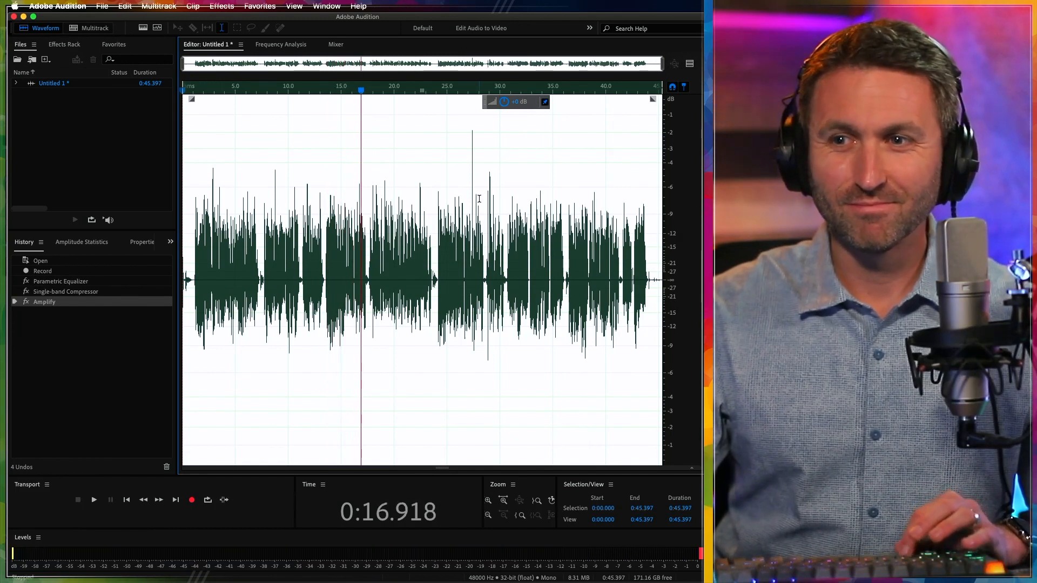
Step: Return to the equalized history state and apply the Single-band Compressor with the threshold raised to about -15 dB and a 4:1 ratio
{"action": "left_click", "coordinate": [111, 293]}
{"action": "left_click", "coordinate": [91, 282]}
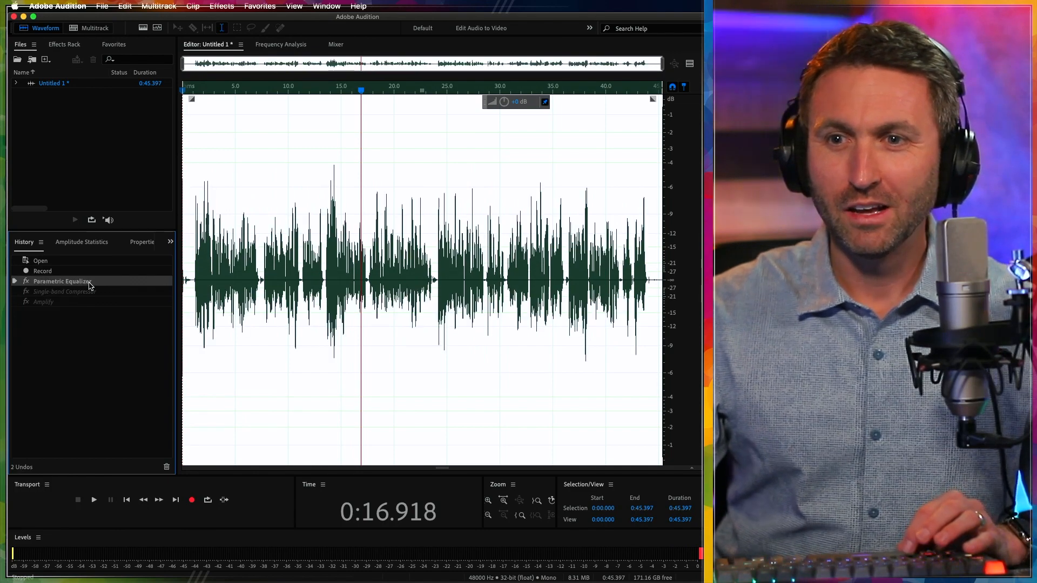
{"action": "left_click", "coordinate": [254, 6]}
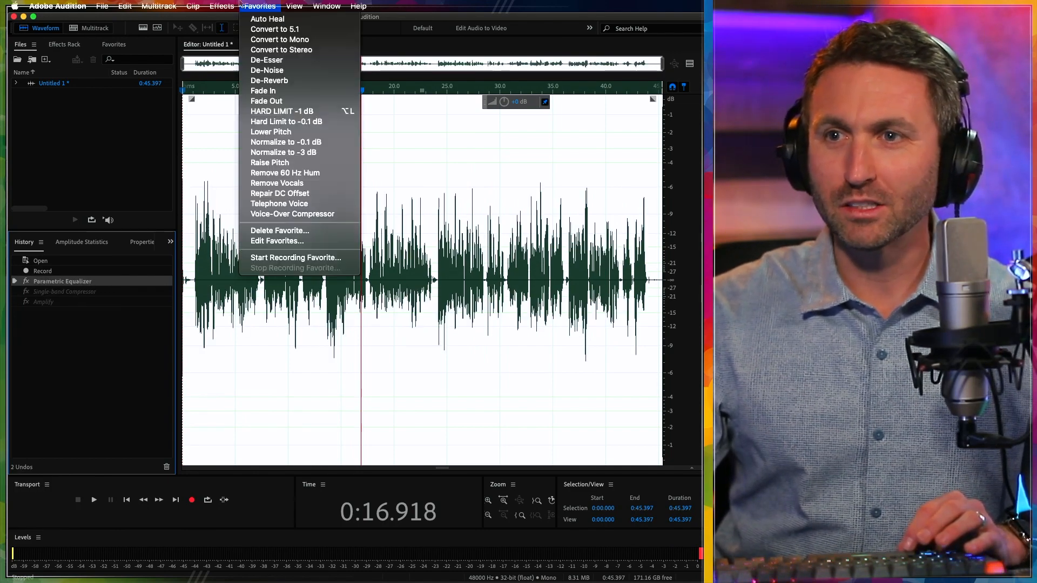
{"action": "mouse_move", "coordinate": [222, 6]}
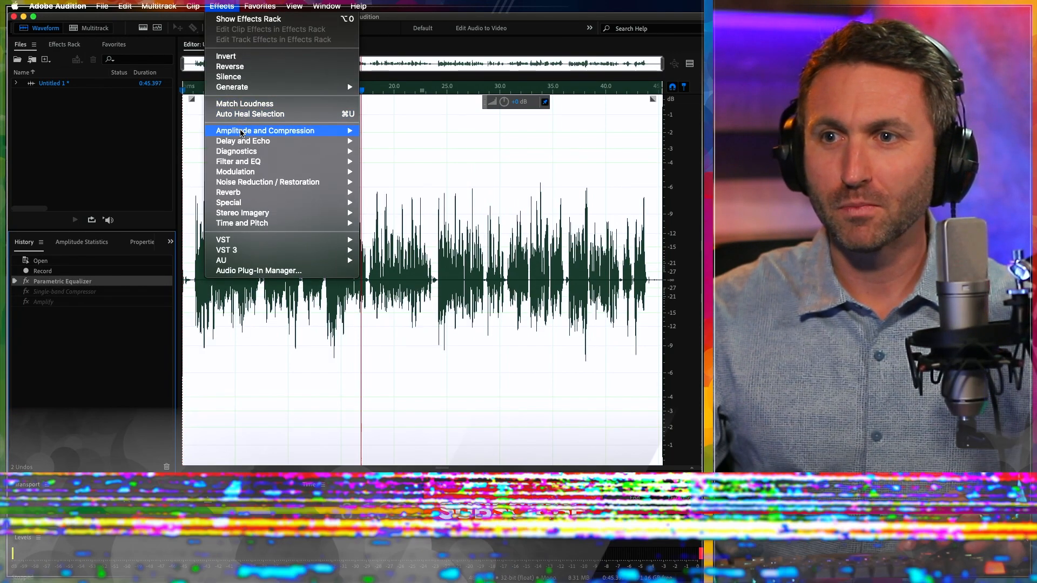
{"action": "mouse_move", "coordinate": [333, 133]}
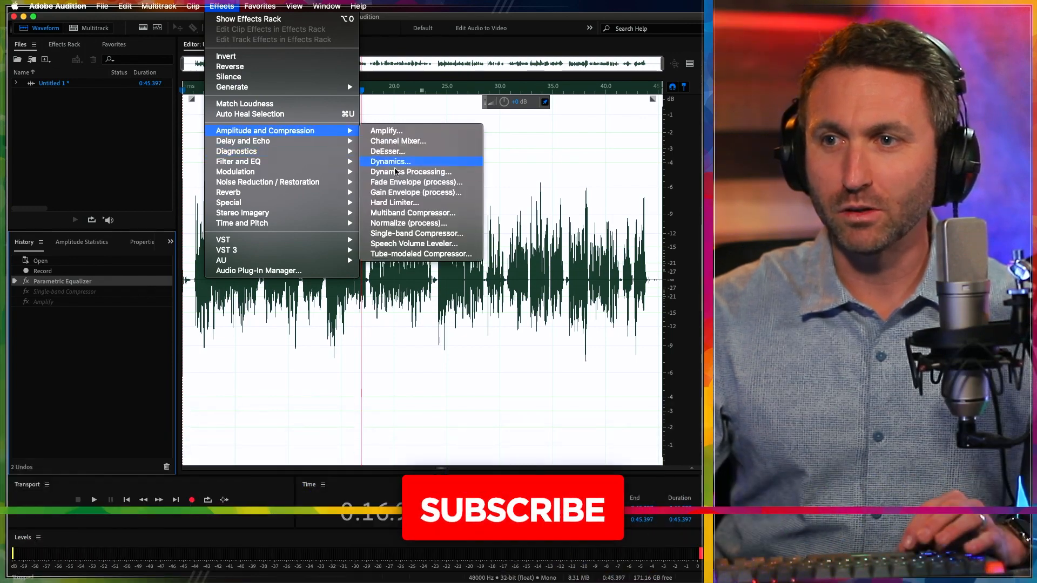
{"action": "left_click", "coordinate": [426, 234]}
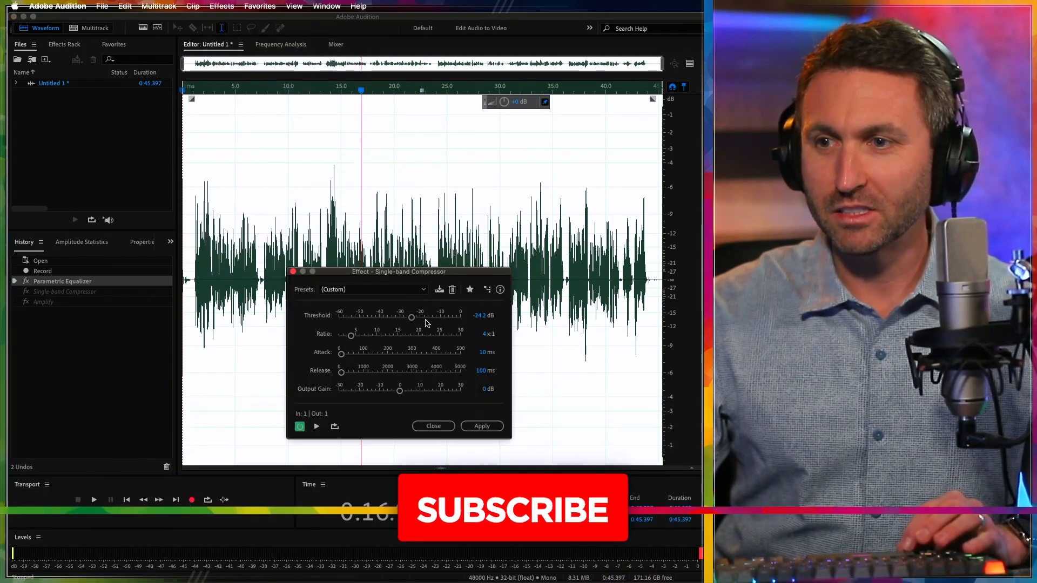
{"action": "left_click_drag", "start_coordinate": [411, 317], "coordinate": [430, 319]}
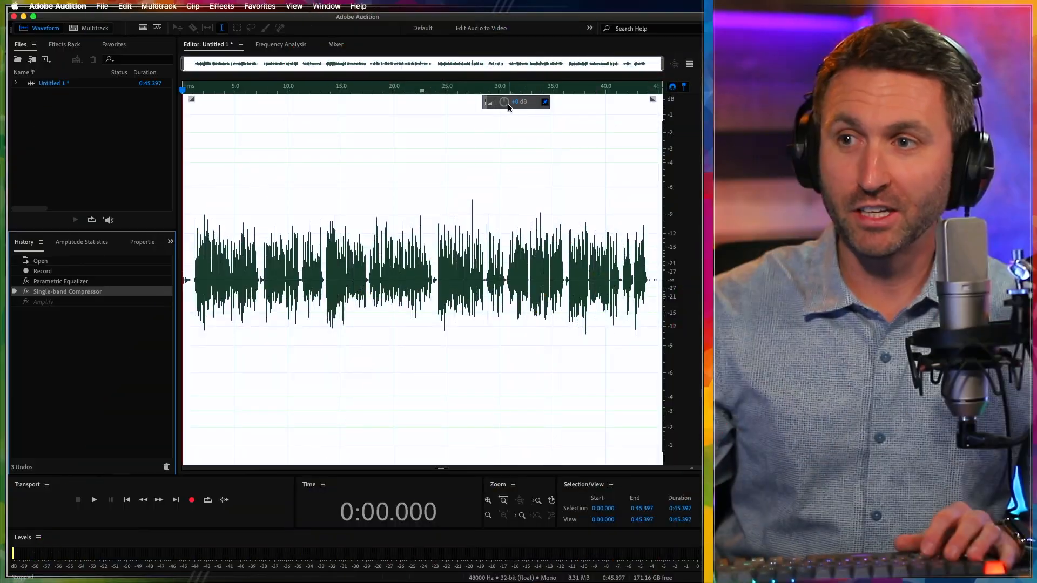
Step: Amplify the whole compressed recording until its louder speech peaks reach about -4 dB, and play it from about 1 second
{"action": "left_click_drag", "start_coordinate": [508, 106], "coordinate": [523, 101]}
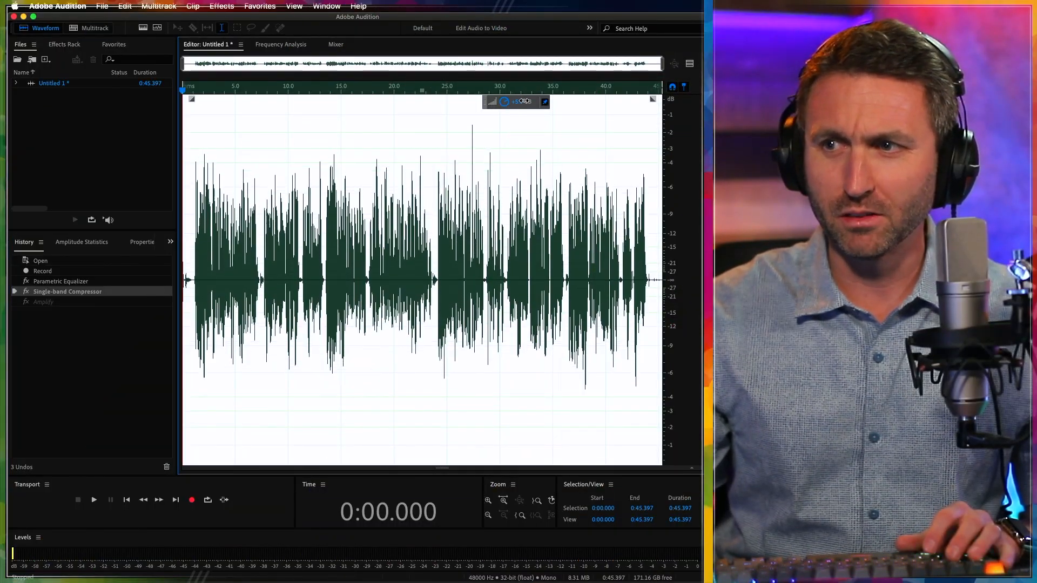
{"action": "left_click_drag", "start_coordinate": [525, 101], "coordinate": [525, 101]}
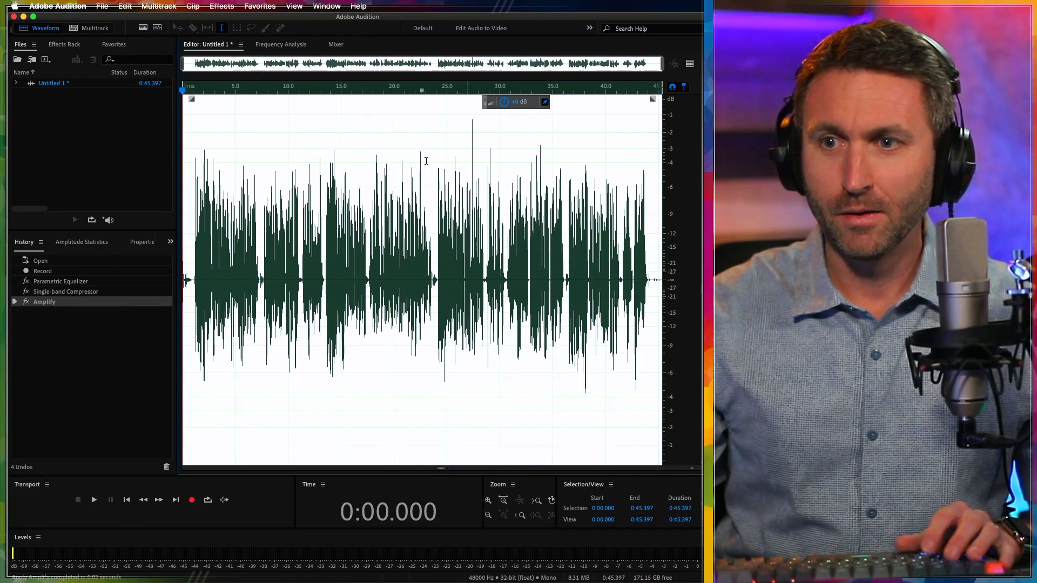
{"action": "left_click", "coordinate": [193, 284]}
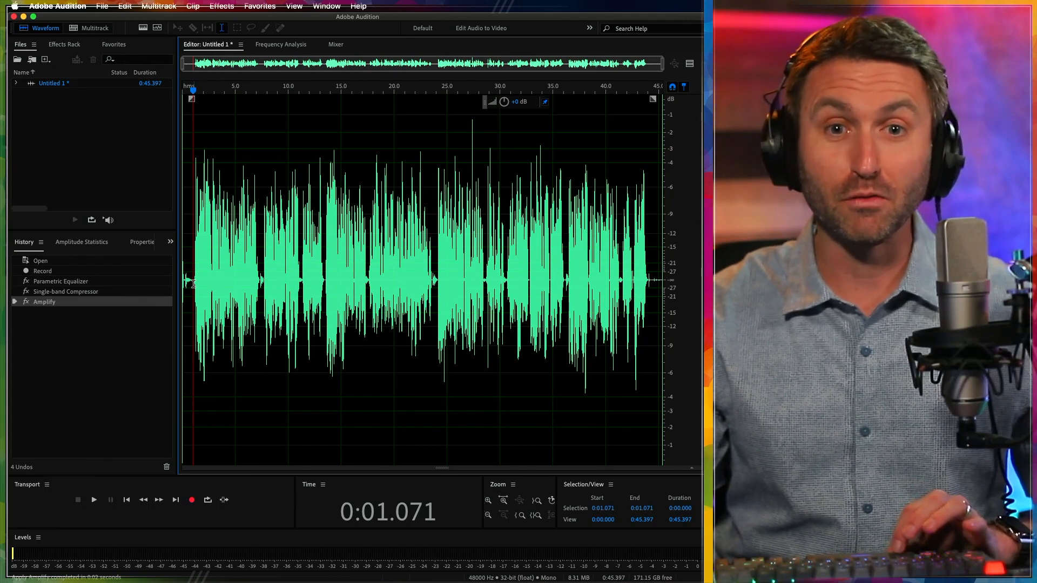
{"action": "key", "text": "space"}
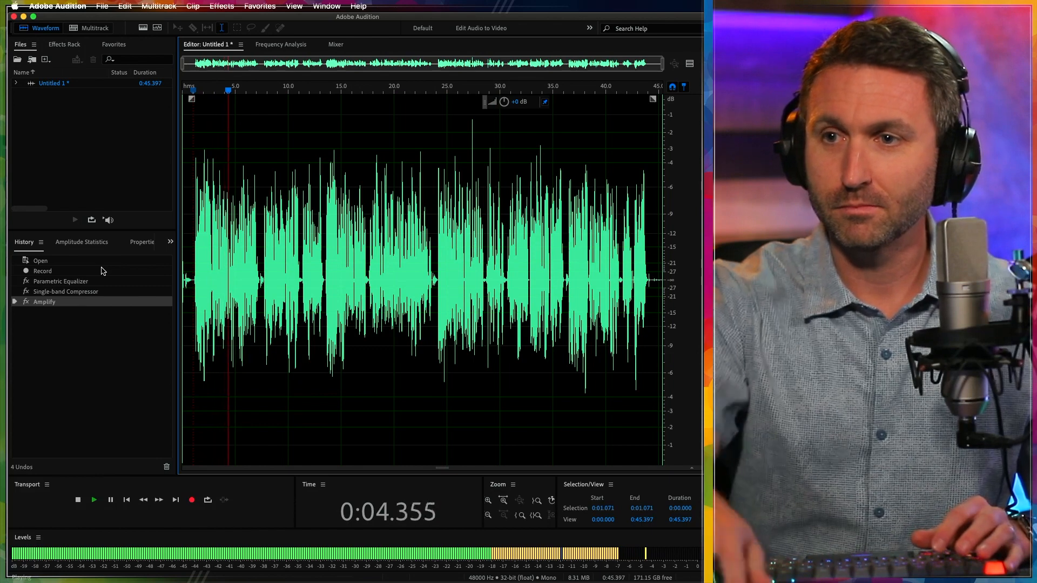
Step: Compare the raw recording with the amplified version by alternating their history states during playback, stopping on the amplified version at about 36 seconds
{"action": "left_click", "coordinate": [72, 273]}
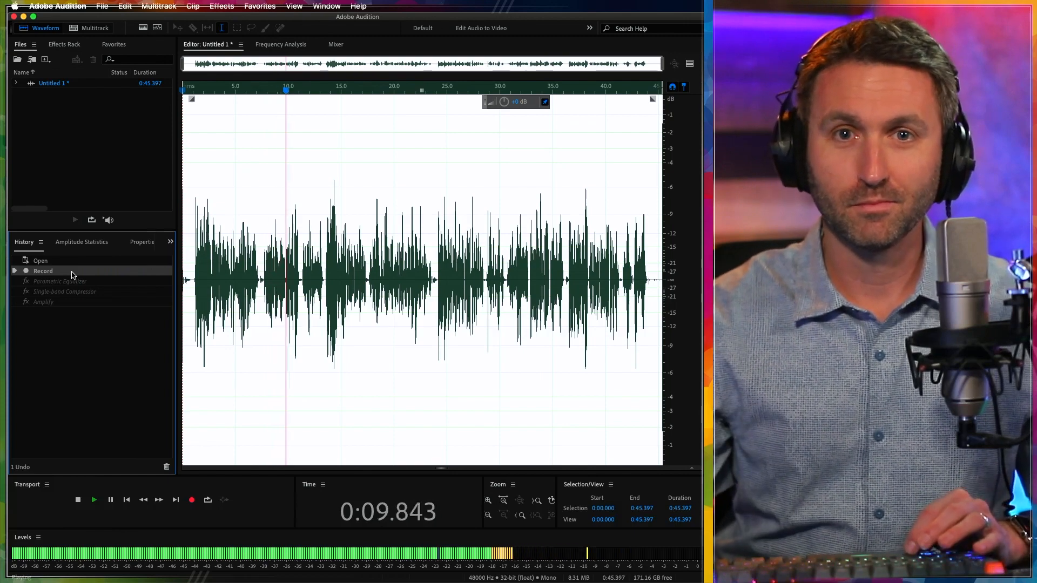
{"action": "left_click", "coordinate": [58, 304]}
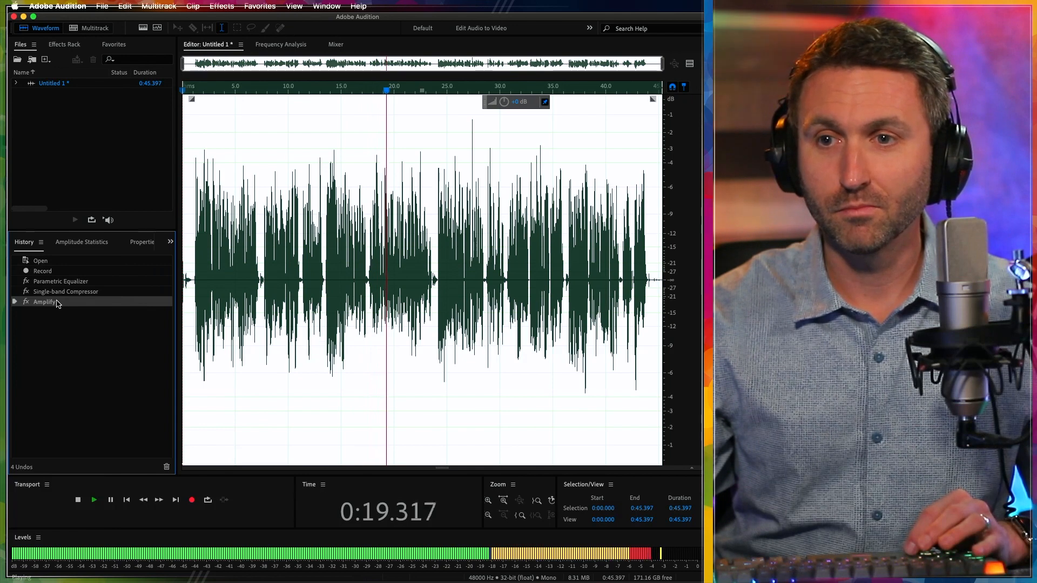
{"action": "left_click", "coordinate": [54, 272]}
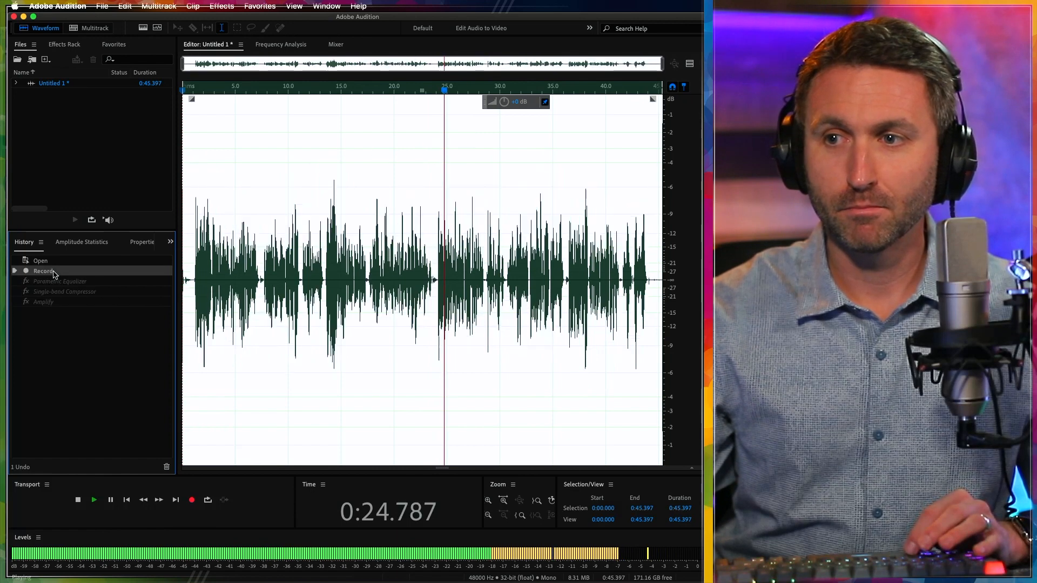
{"action": "left_click", "coordinate": [54, 304]}
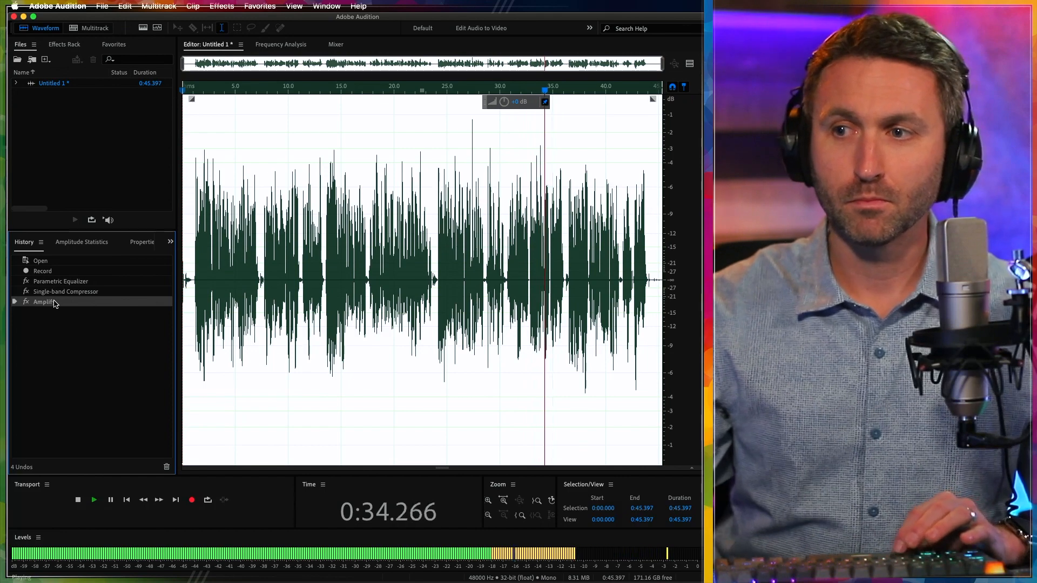
{"action": "key", "text": "space"}
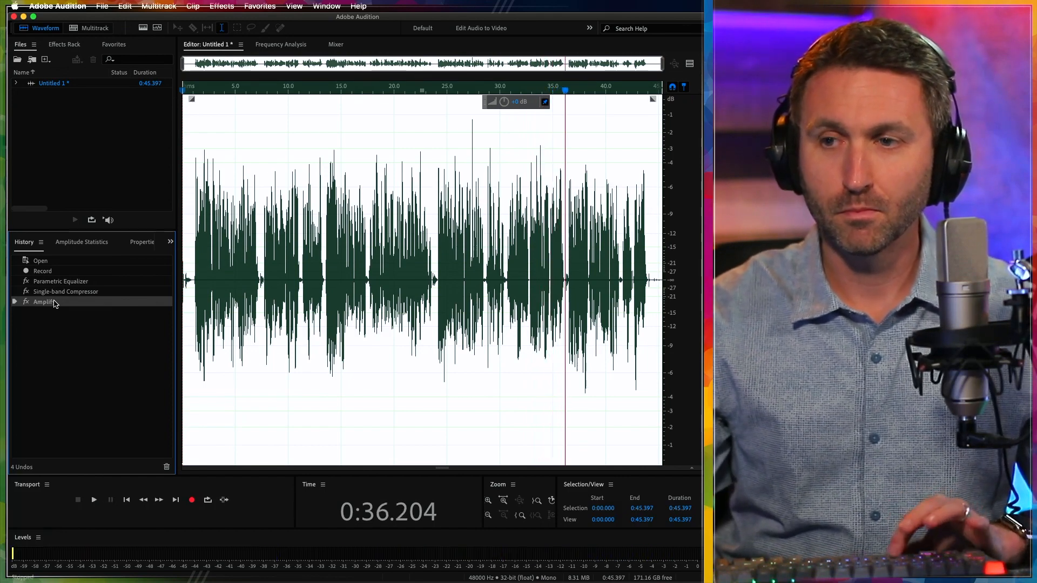